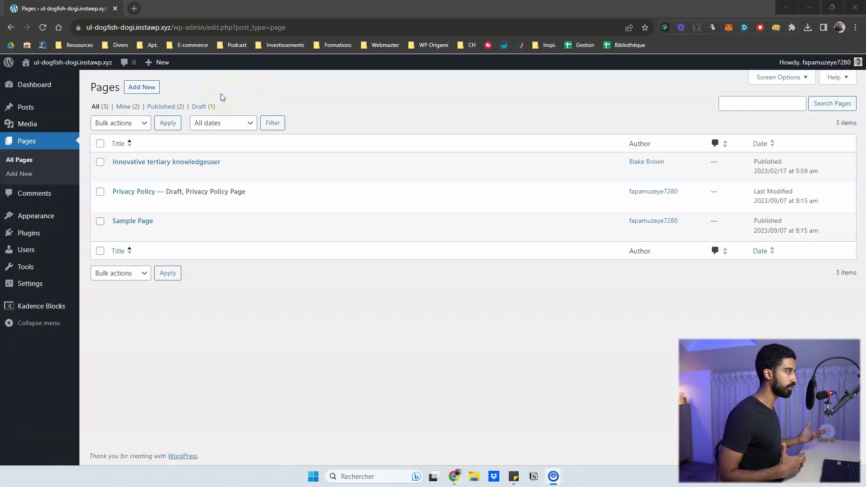
- Open Sample Page for editing without the welcome guide and bring up the Kadence Design Library
mouse_move(185, 193)
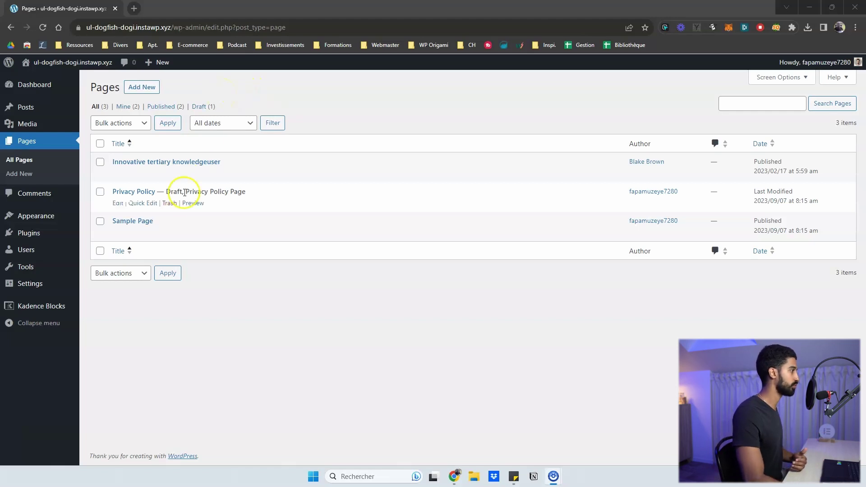
left_click(138, 221)
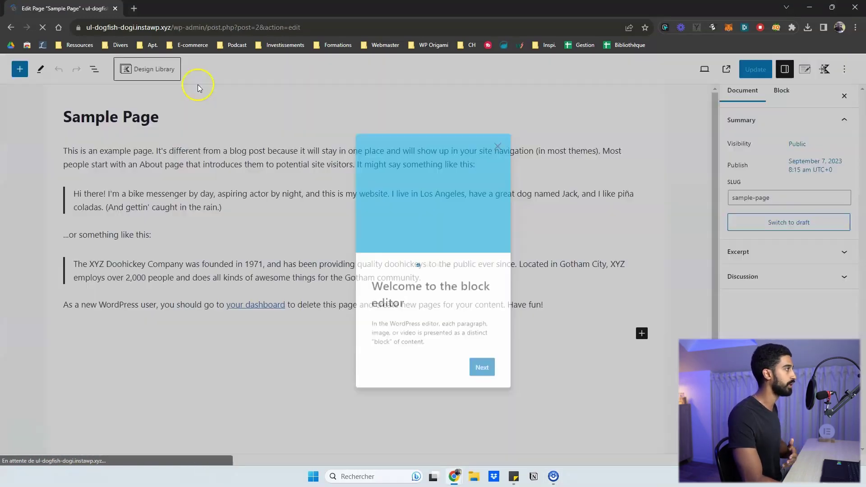
left_click(500, 148)
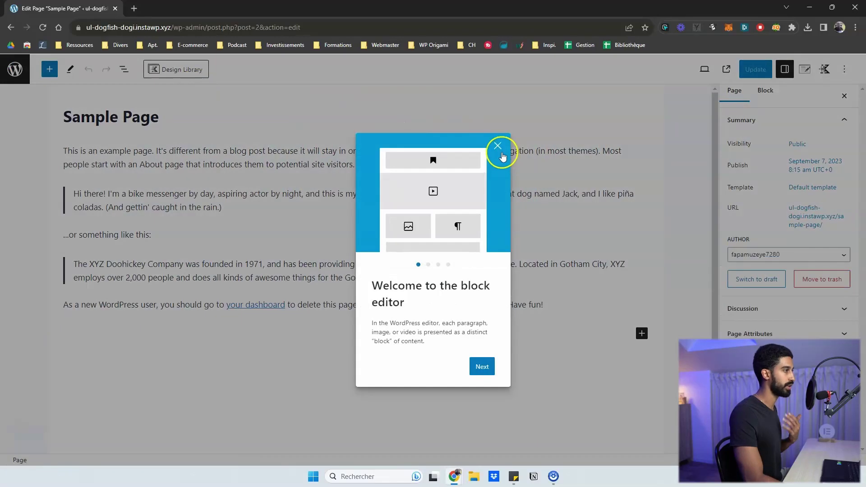
left_click(203, 116)
left_click(173, 70)
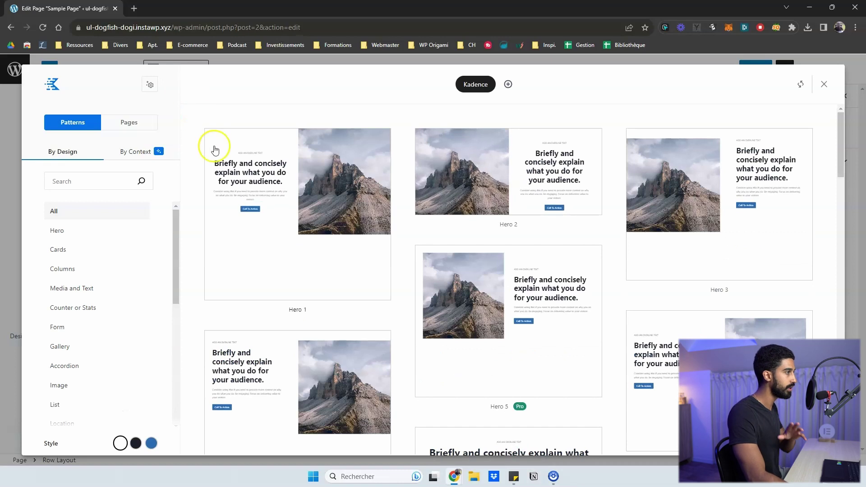
- Examine the library's patterns and category lists, both by design and by context
left_click(127, 156)
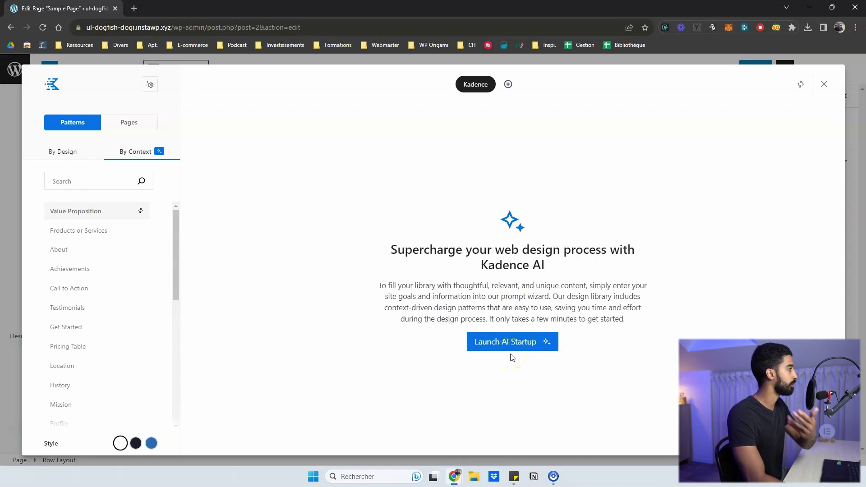
left_click(59, 155)
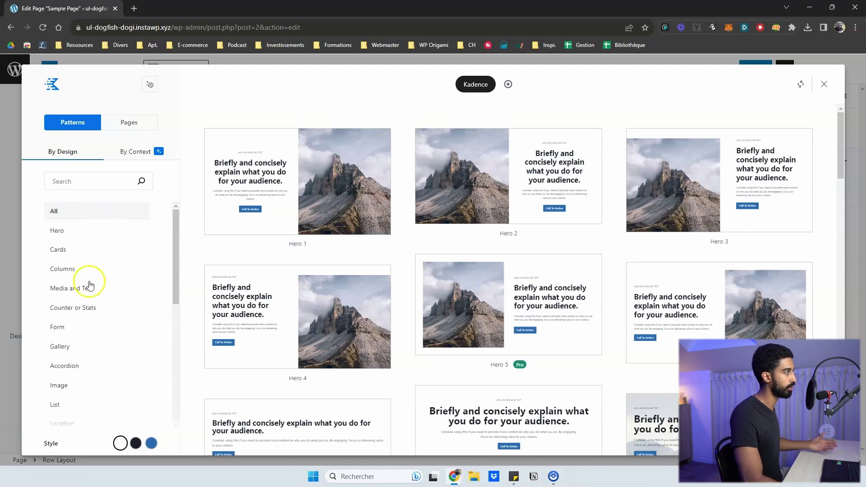
scroll(58, 216, "down", 2)
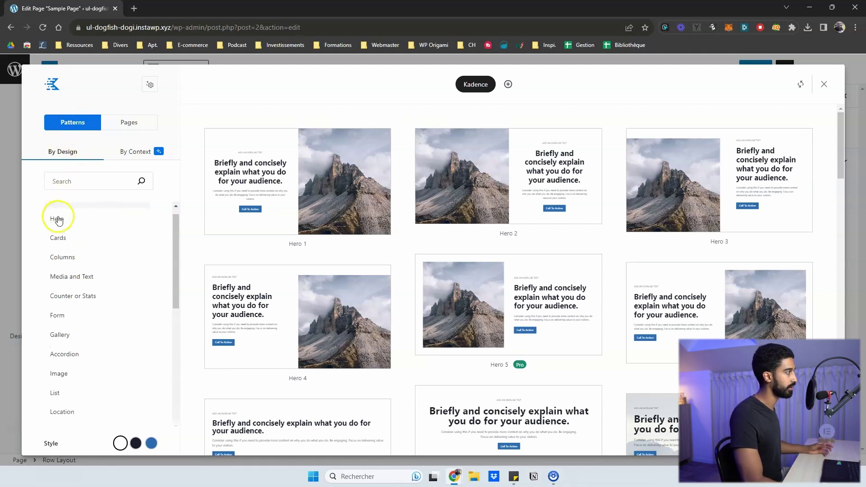
scroll(58, 223, "up", 2)
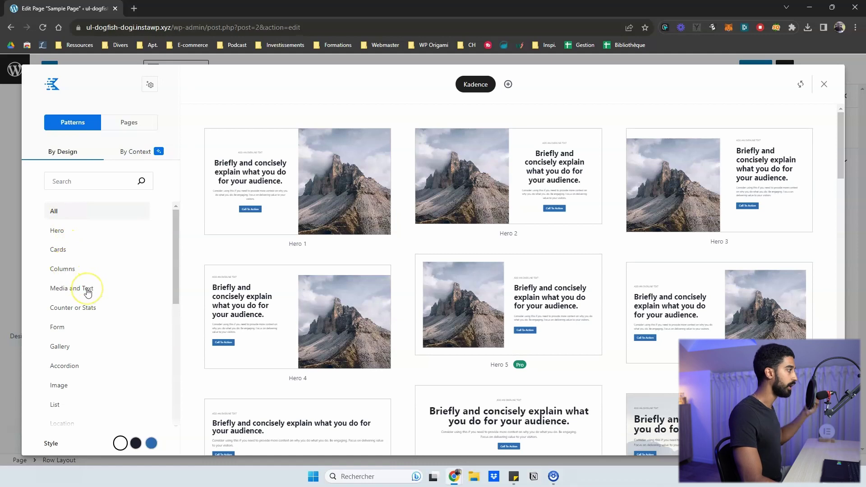
left_click(119, 155)
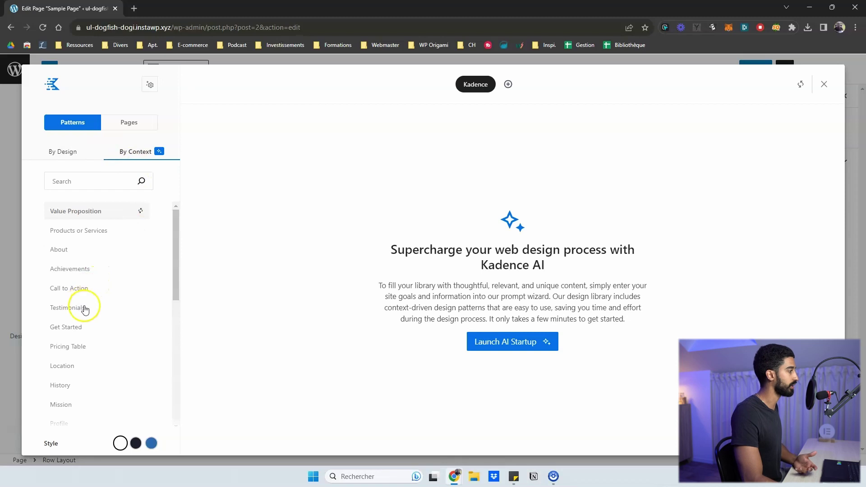
scroll(85, 310, "down", 2)
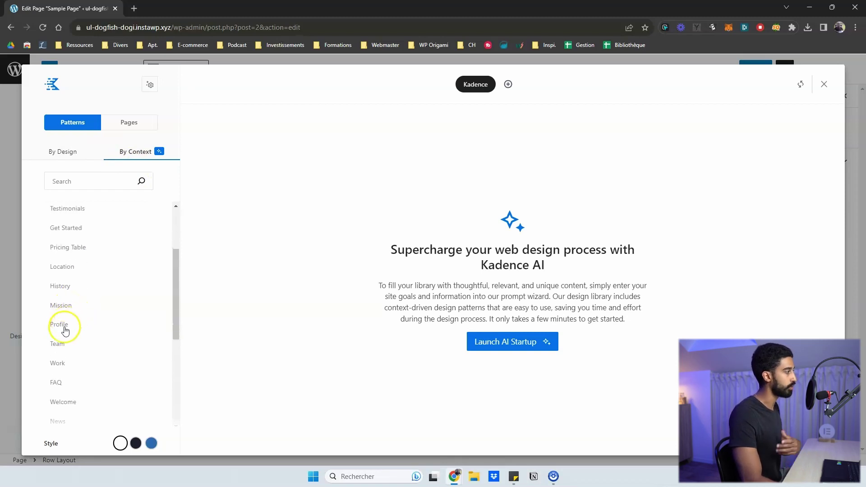
scroll(62, 347, "down", 2)
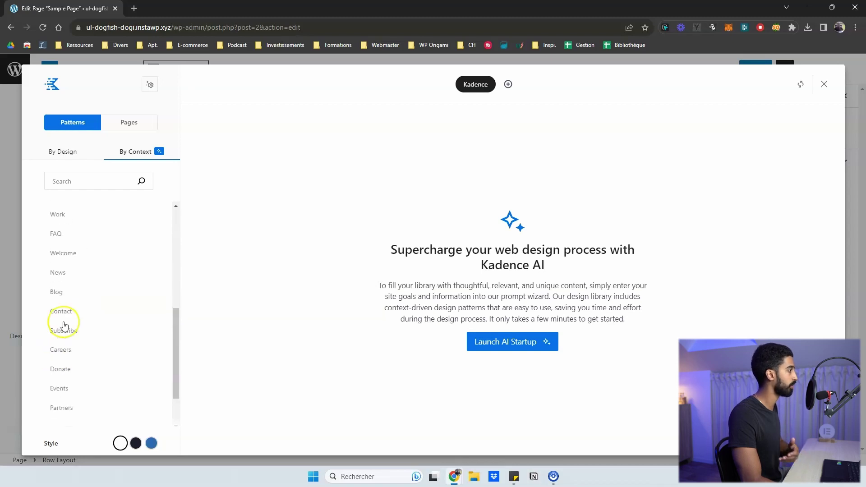
scroll(66, 235, "up", 4)
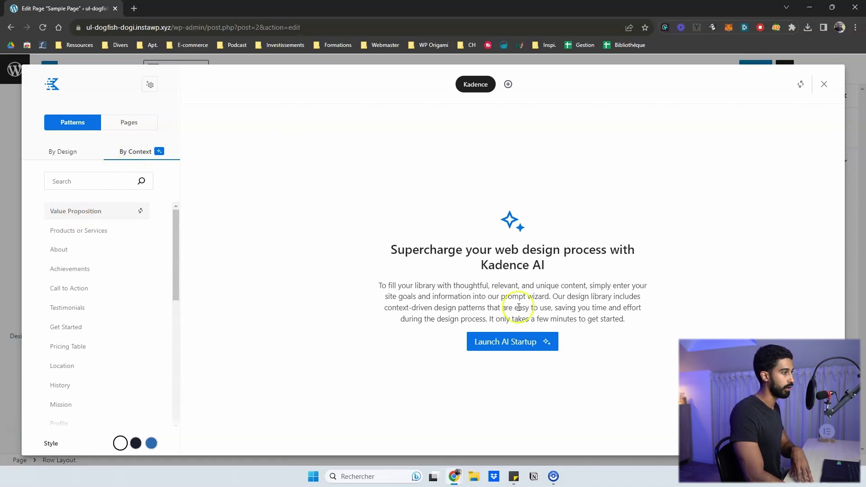
left_click(68, 155)
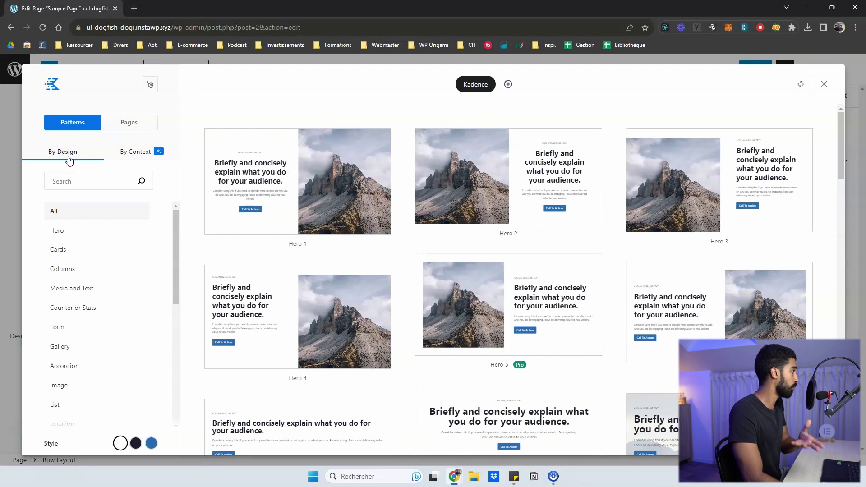
- Look through the Home, About and Contact wireframe pages and the page designs with context
left_click(130, 124)
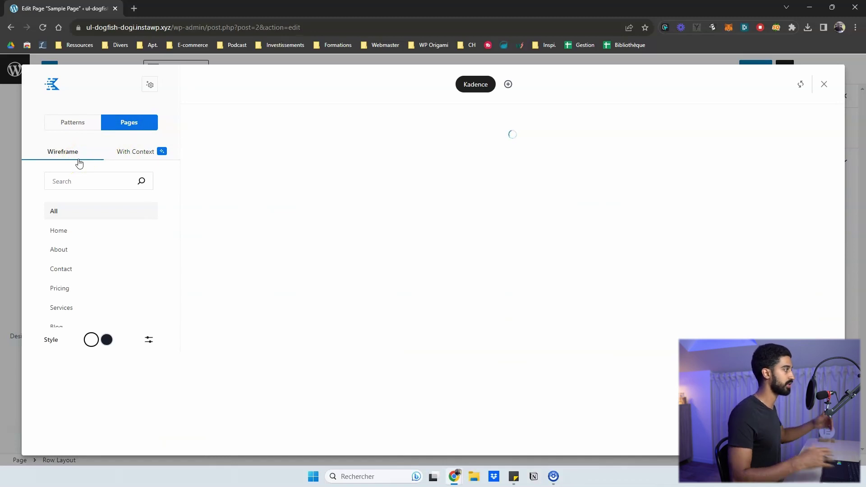
left_click(59, 238)
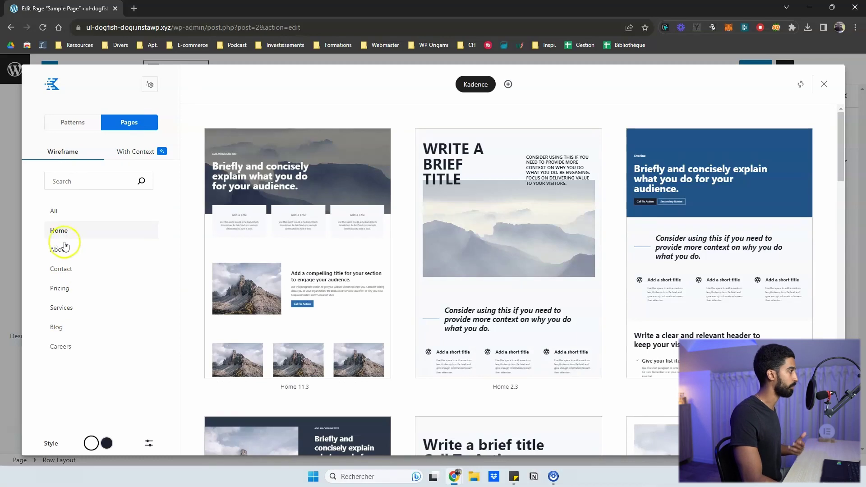
left_click(66, 248)
left_click(68, 269)
left_click(128, 154)
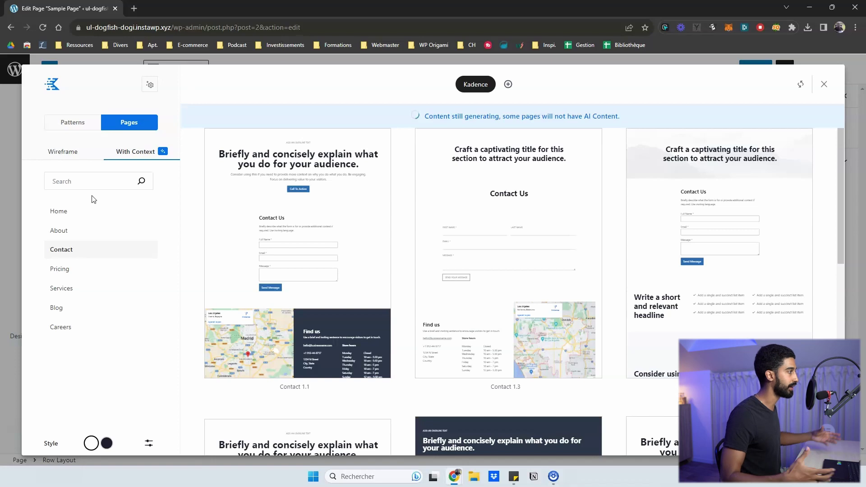
- Launch the AI Startup wizard from the context patterns and advance past its introduction to the industry information
left_click(73, 122)
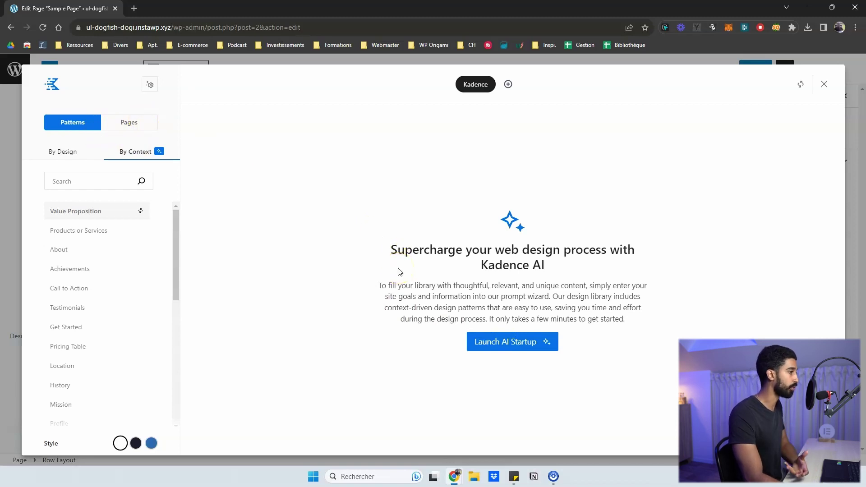
left_click(507, 343)
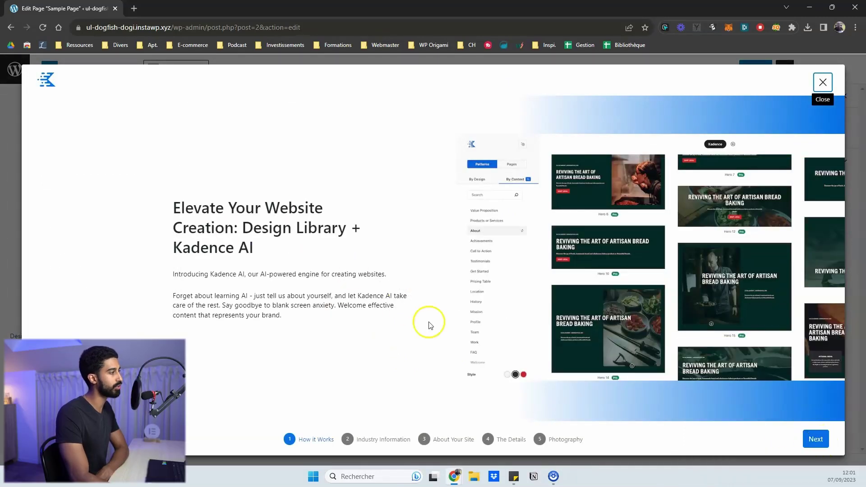
left_click(805, 433)
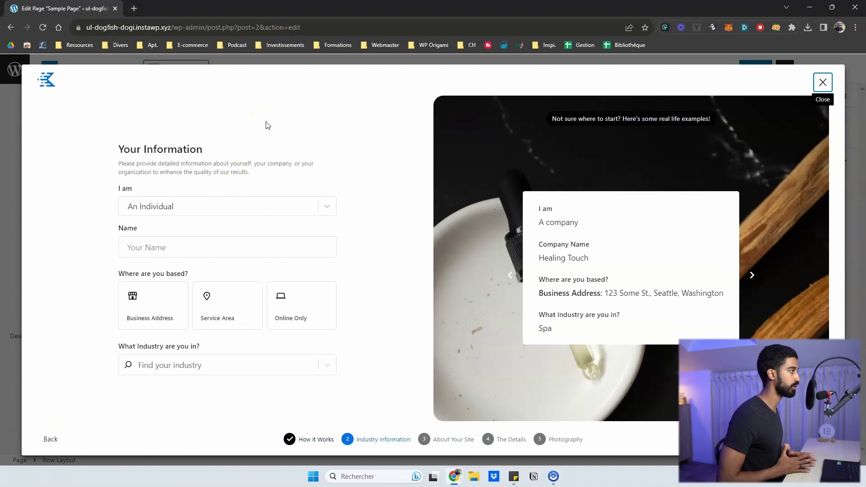
- Identify the site owner as An Individual and enter "Fit Revolution" as the name
left_click(190, 206)
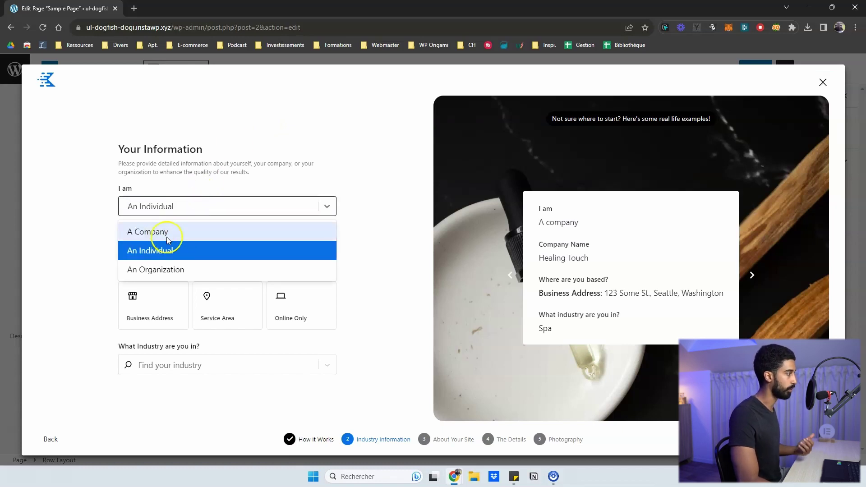
left_click(174, 266)
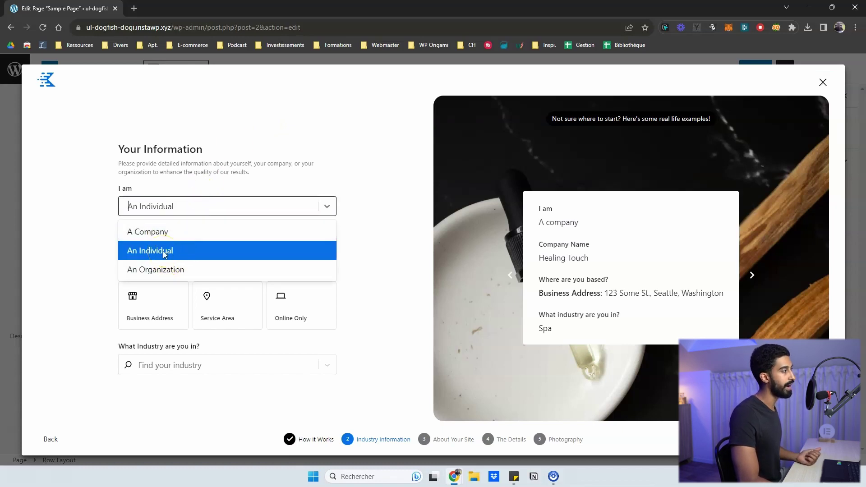
left_click(157, 250)
left_click(96, 219)
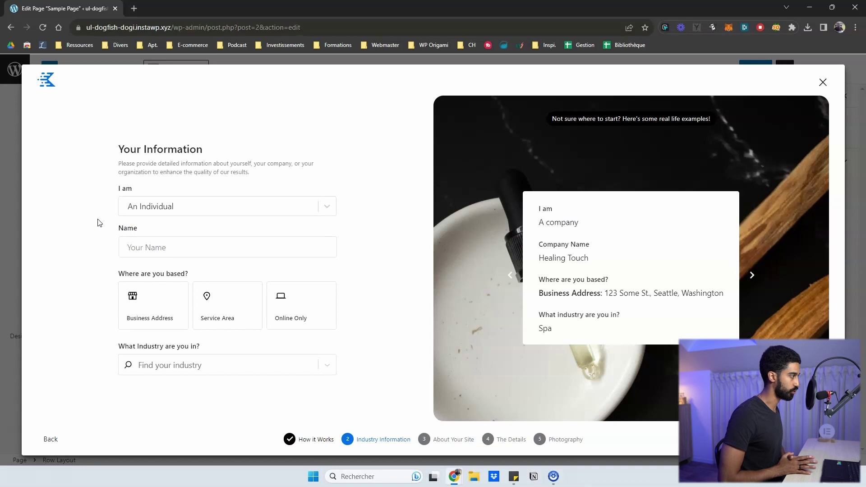
left_click(235, 249)
type("Fit Revolution")
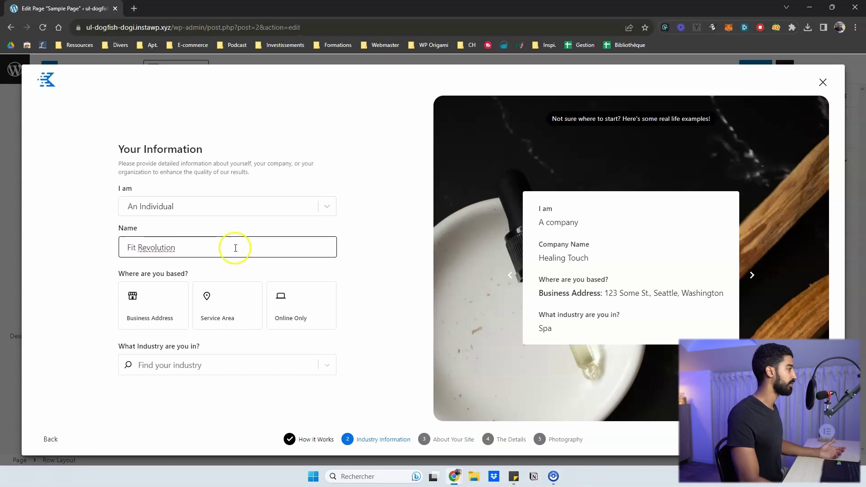
- Set the base to Business Address with the business location, choose Fitness Coach as the industry, and submit the information
left_click(139, 300)
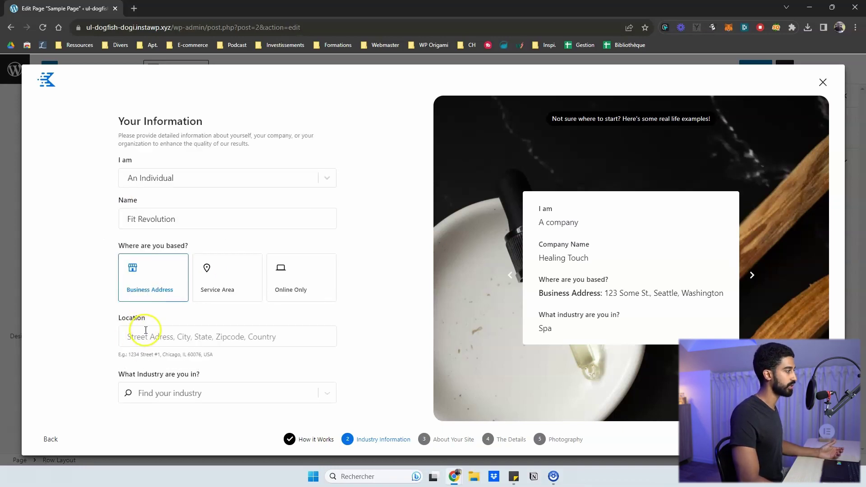
left_click(162, 392)
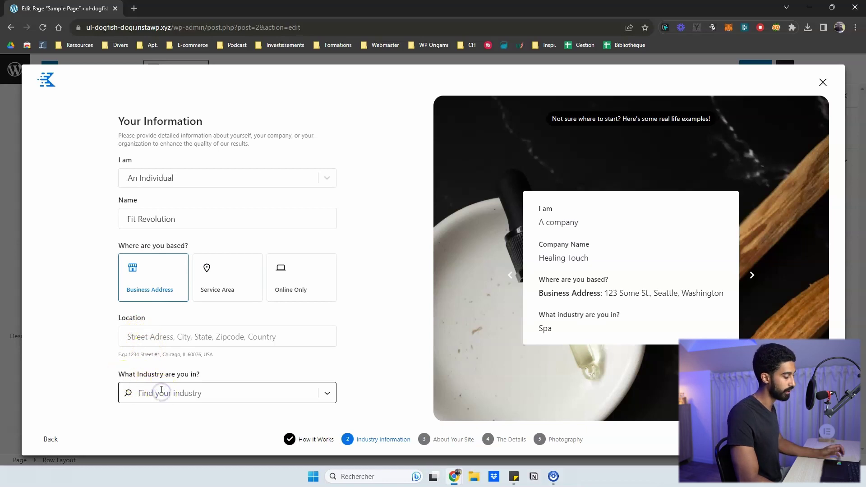
type("coach fitn")
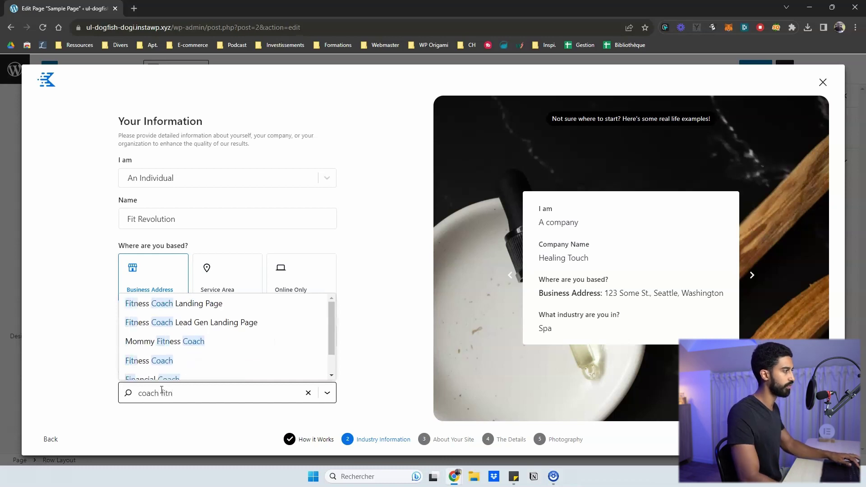
scroll(161, 359, "down", 1)
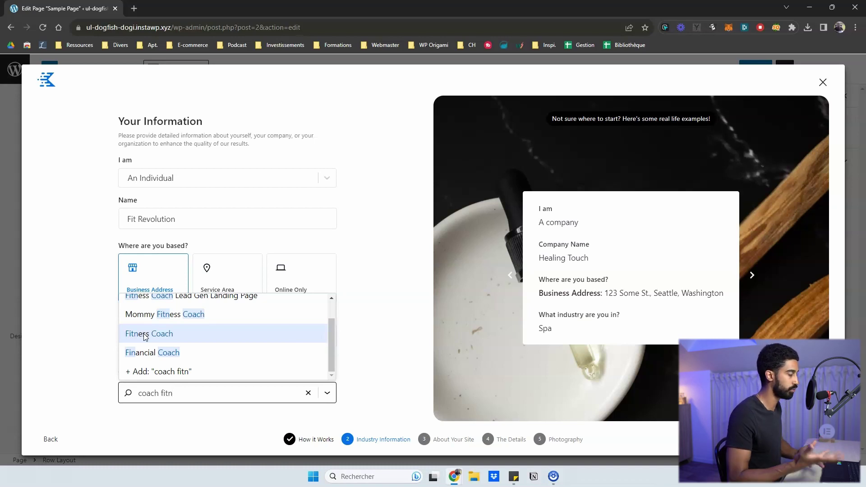
left_click(144, 334)
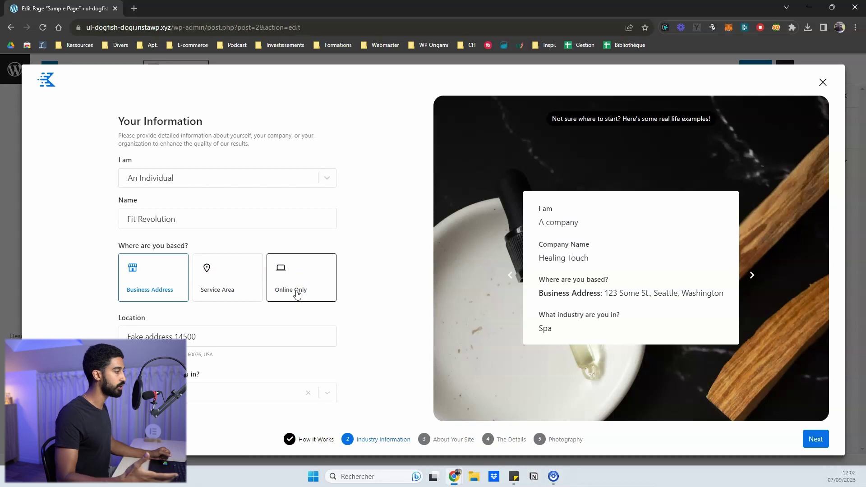
left_click(207, 270)
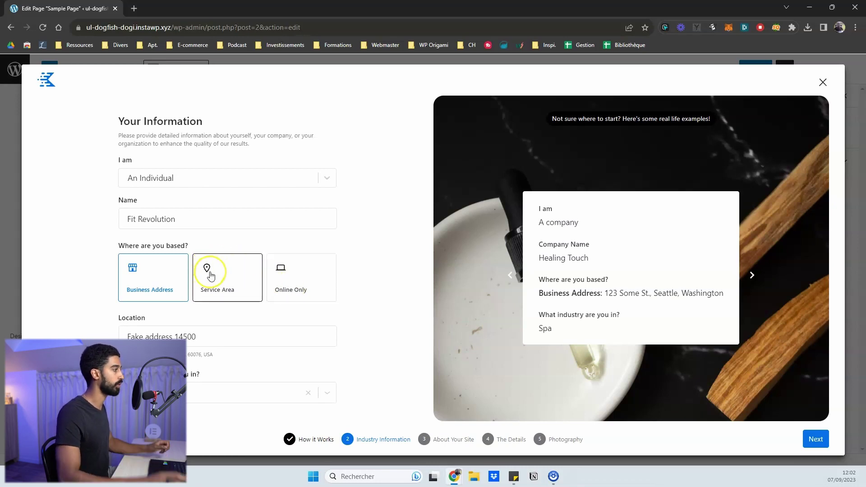
left_click(220, 280)
left_click(828, 461)
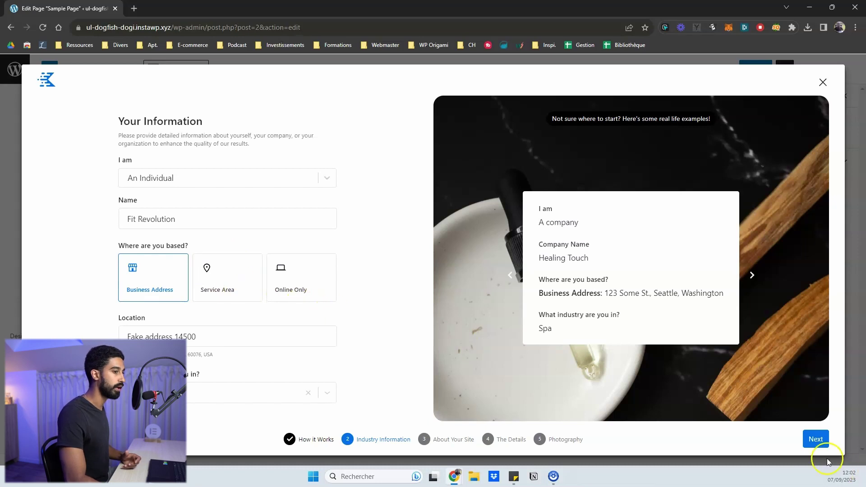
left_click(816, 439)
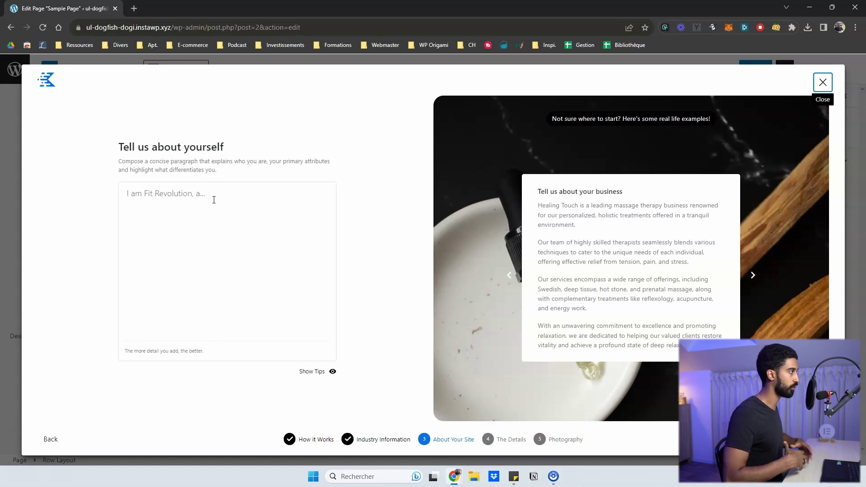
- Describe the site as a bodybuilding fitness coach's website with customized lessons from €40 per hour, check the writing tips, and continue to the keywords
type("Website of a specialized fitness coach in bodybuilding. Alexis offers customized lessons starting at €40 per hour, including the creation of a mass-building program and in-person gym support. Additionally, he provides guidance for weight loss and muscle strengthening to enhance your athletic performance. Alexis has been practicing bodybuilding for nearly 10 years and has competed in several bodybuilding competitions. He has successfully coached over 300 individuals. The website offers the convenience of booking and making online payments for a session. It is a simple, modern website with a predominant blue theme.")
left_click(266, 212)
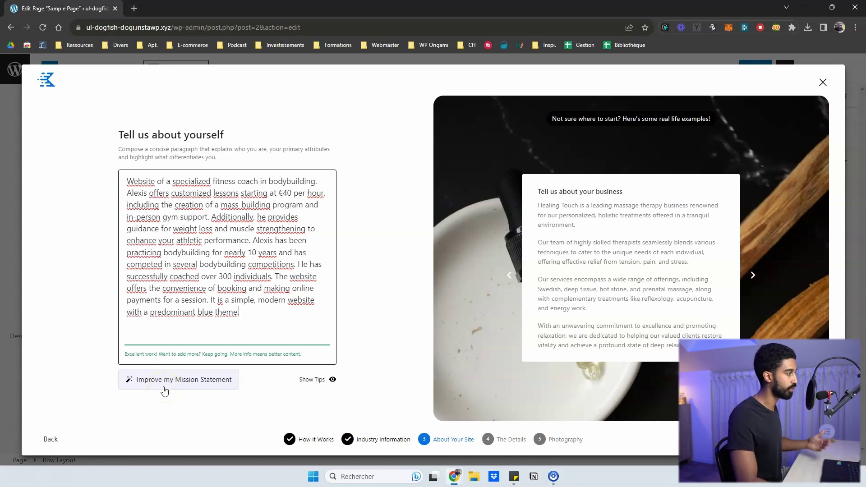
left_click(174, 376)
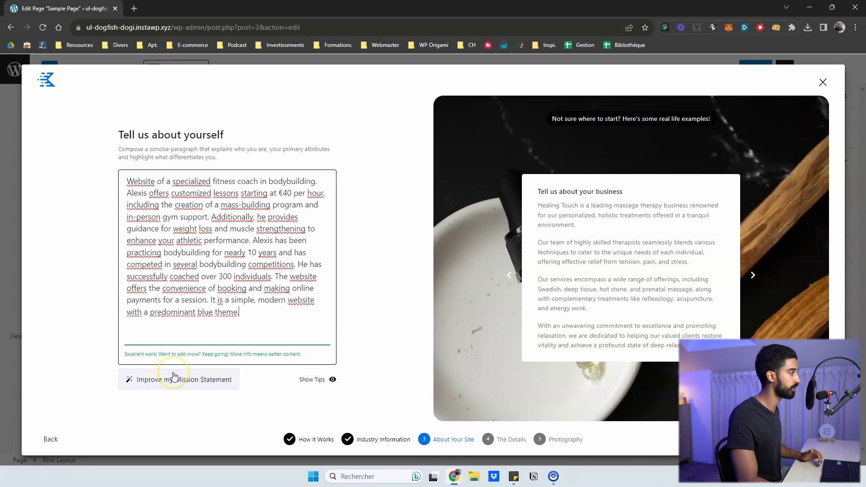
left_click(318, 380)
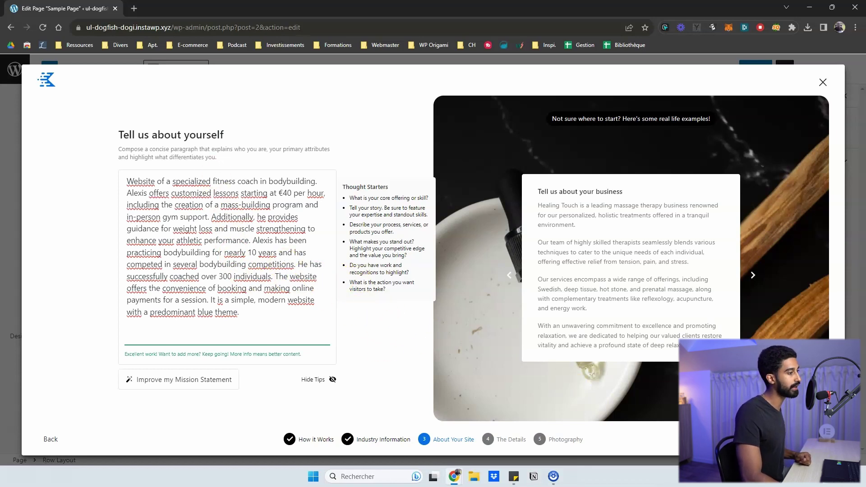
left_click(799, 440)
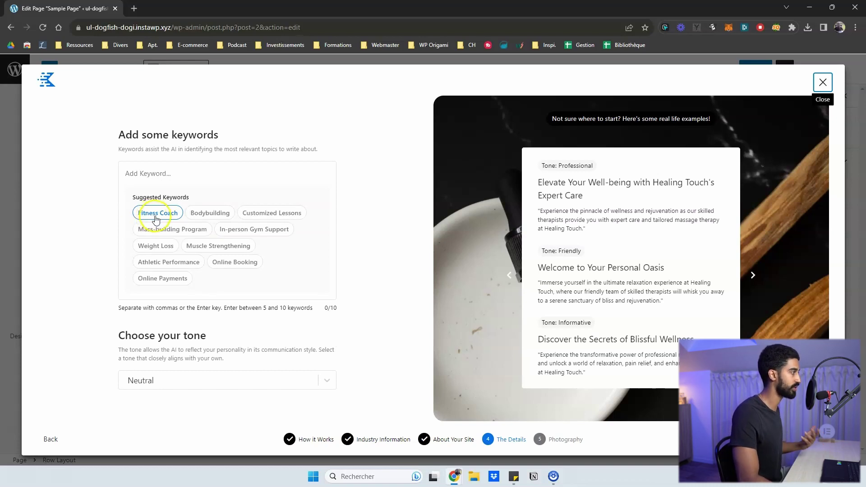
- Add all ten suggested keywords, from Fitness Coach, Bodybuilding and Weight Loss through Customized Lessons and Online Payments
left_click(138, 217)
left_click(178, 221)
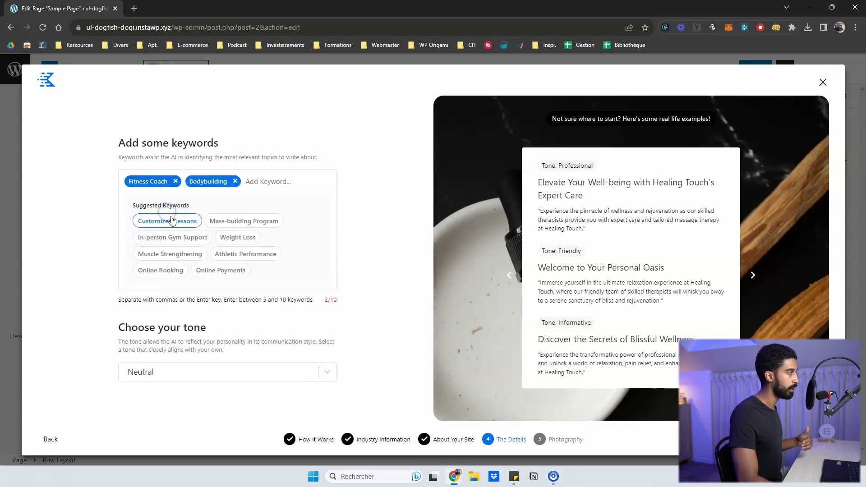
left_click(240, 238)
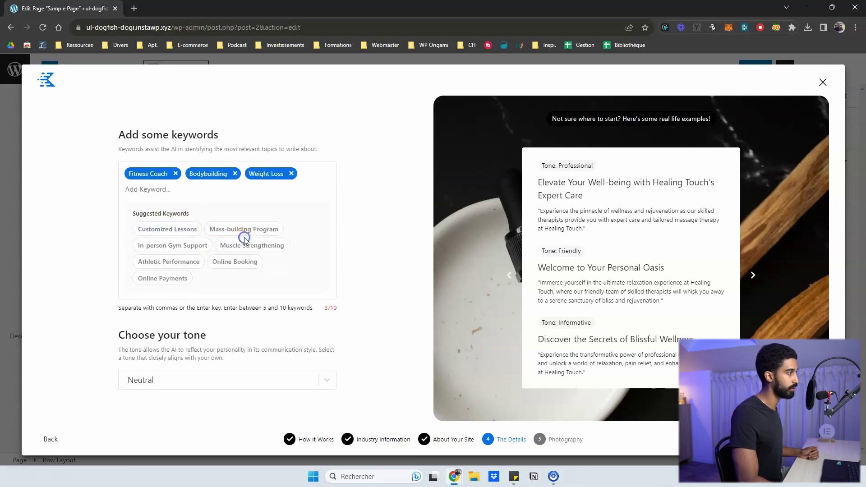
left_click(221, 262)
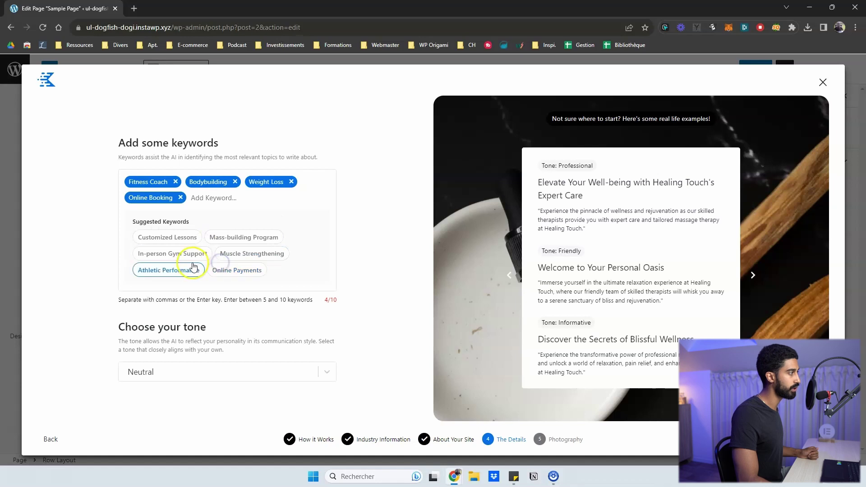
left_click(228, 239)
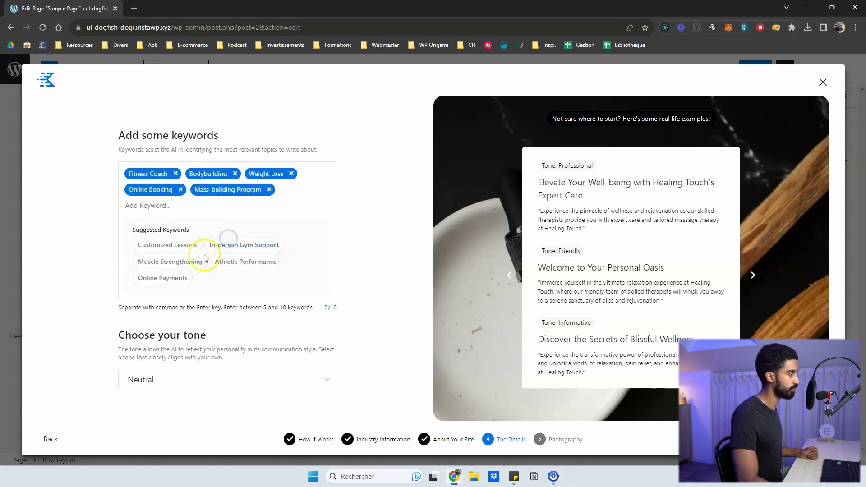
left_click(234, 266)
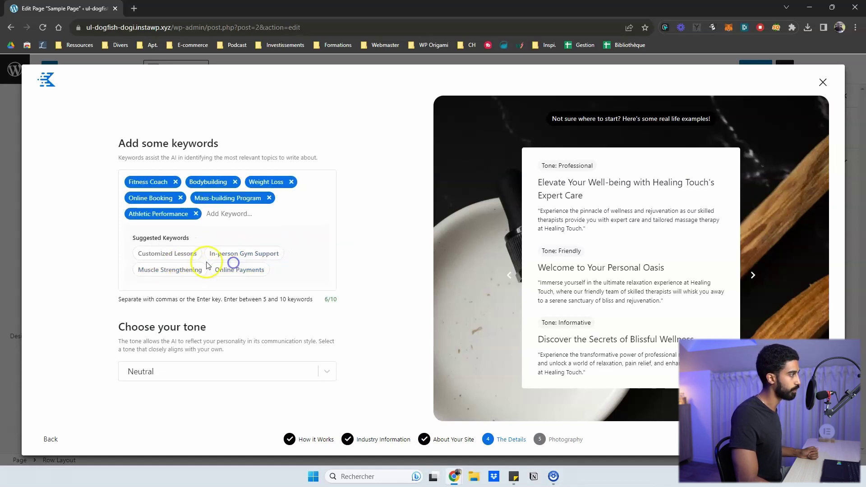
left_click(172, 271)
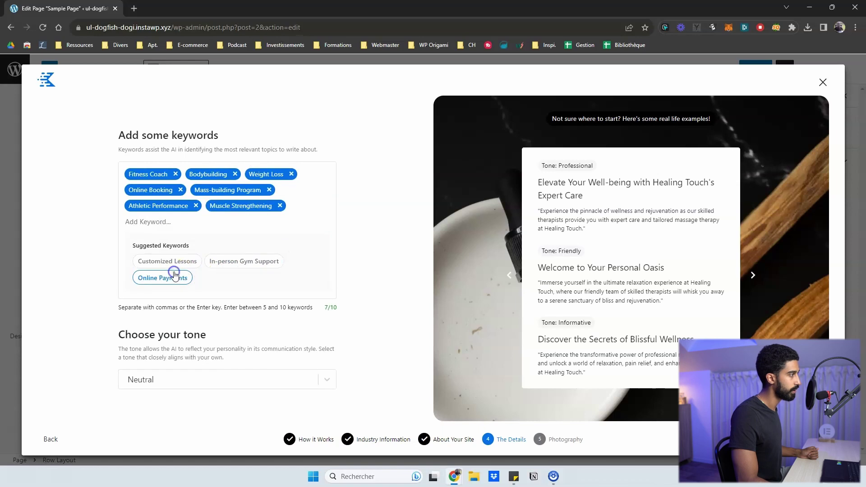
left_click(218, 260)
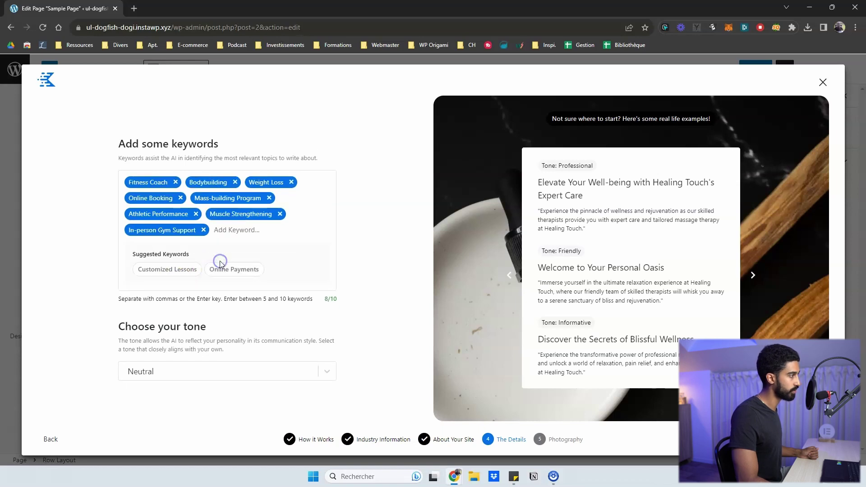
left_click(187, 272)
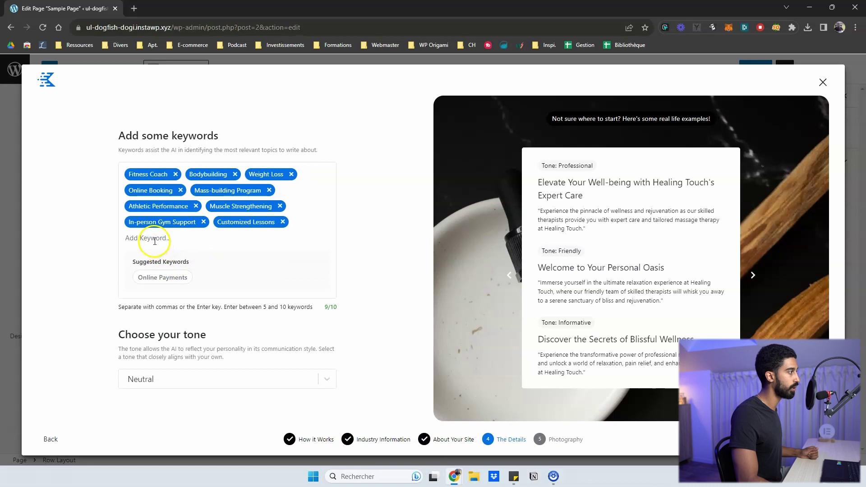
left_click(163, 277)
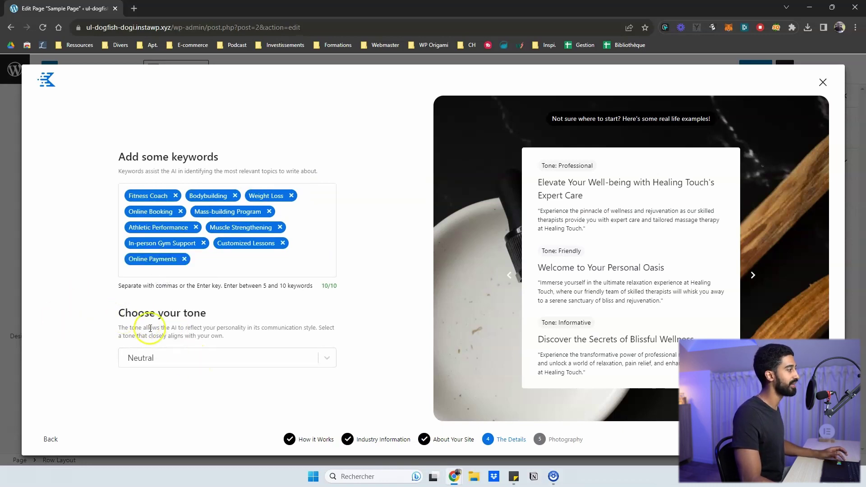
- Look through the available tones and set the writing tone to Friendly
left_click(174, 358)
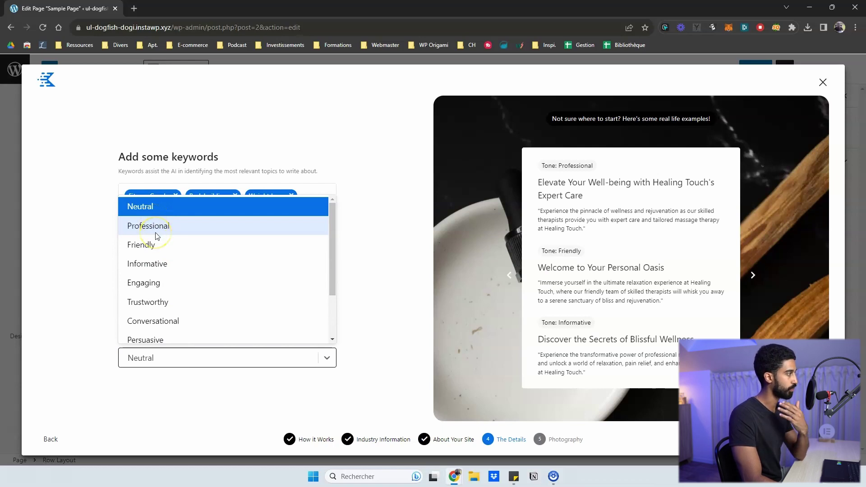
scroll(156, 261, "down", 2)
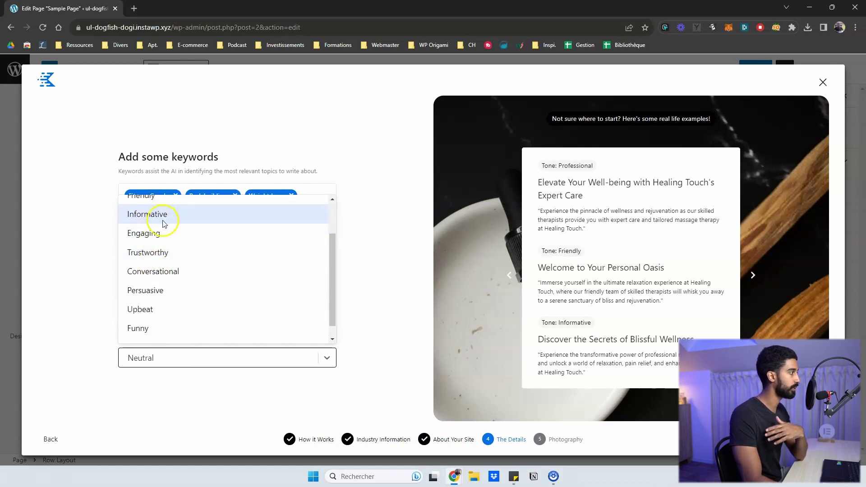
scroll(163, 221, "up", 2)
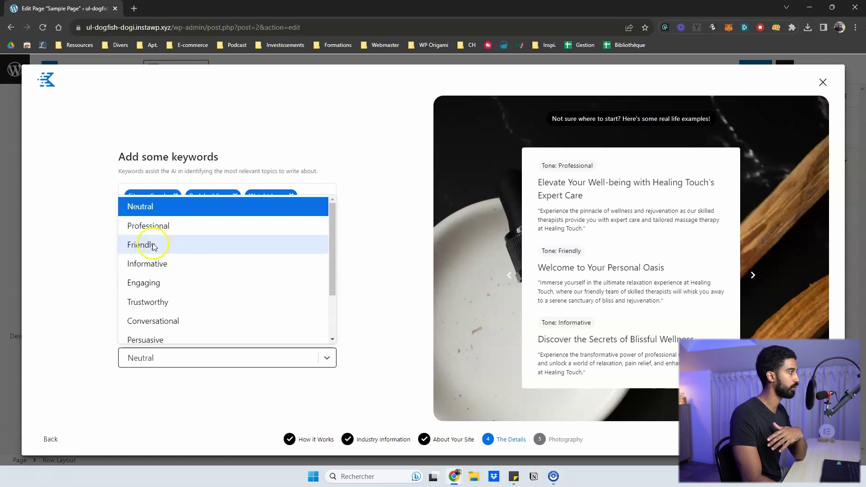
left_click(154, 247)
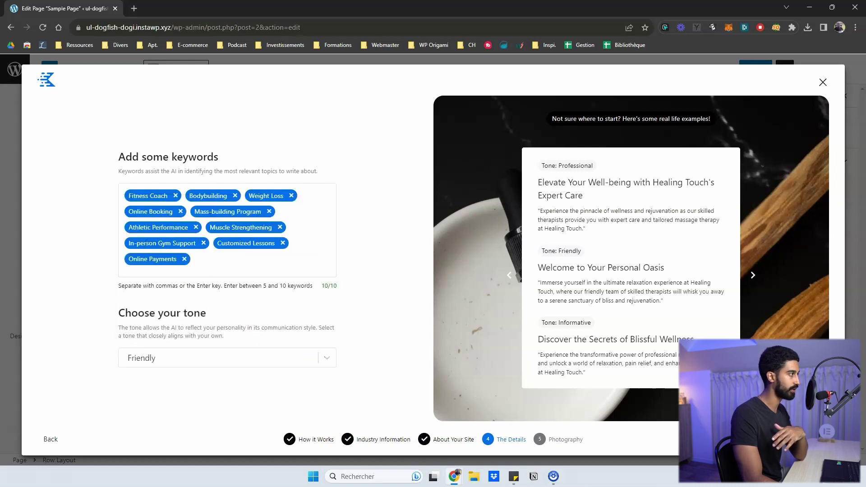
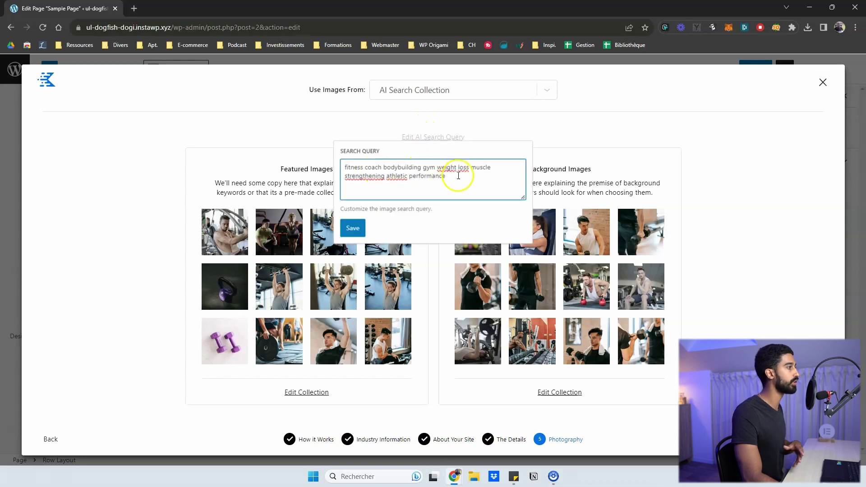
- Check the AI search query behind the image collection and close it without editing
left_click(341, 128)
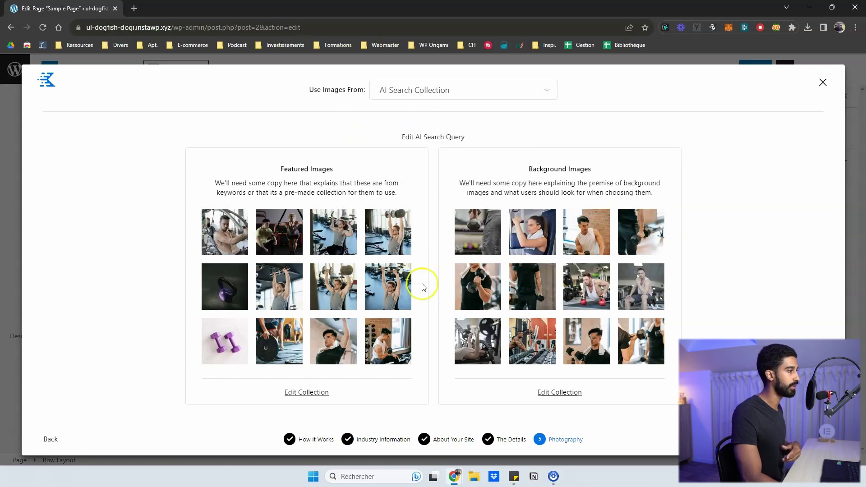
left_click(432, 142)
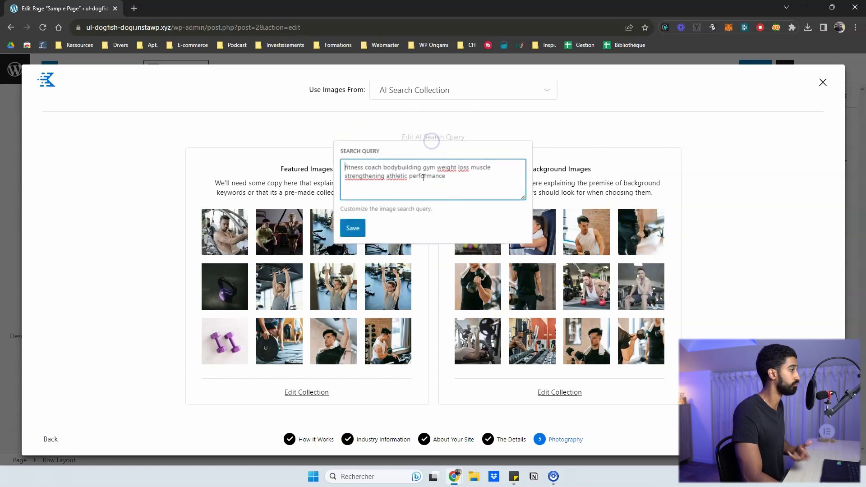
left_click(373, 129)
- Browse the premade image collections and switch the image source to Fitness
left_click(394, 93)
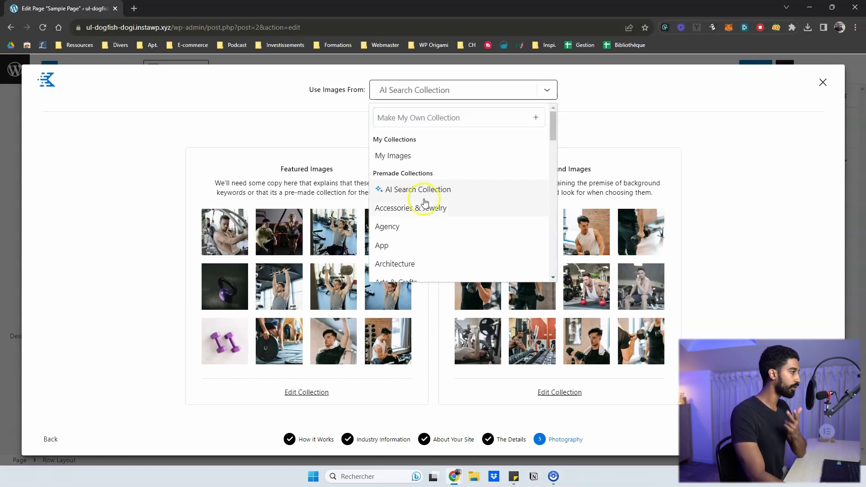
scroll(406, 194, "down", 1)
scroll(402, 181, "up", 1)
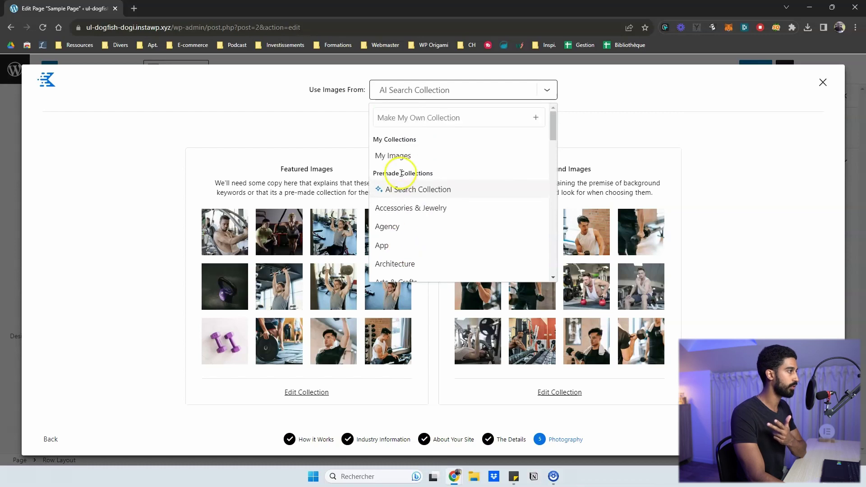
scroll(412, 197, "down", 1)
scroll(409, 178, "down", 1)
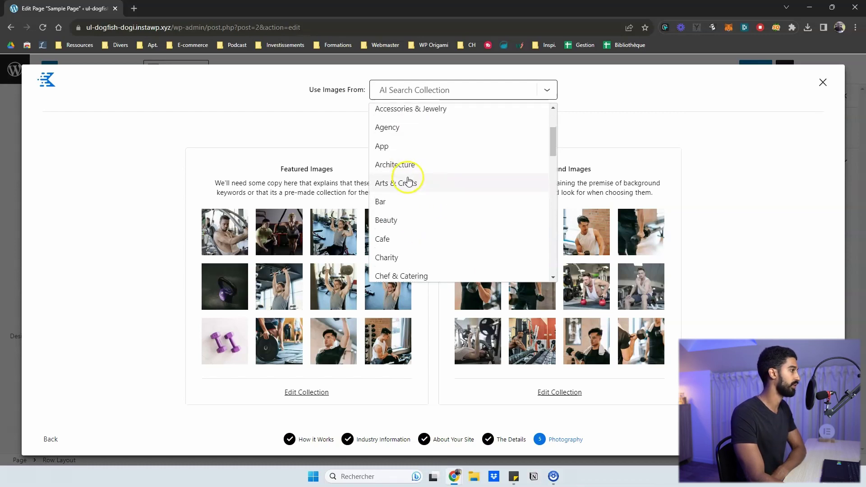
scroll(408, 178, "down", 4)
scroll(406, 175, "up", 1)
scroll(392, 195, "down", 1)
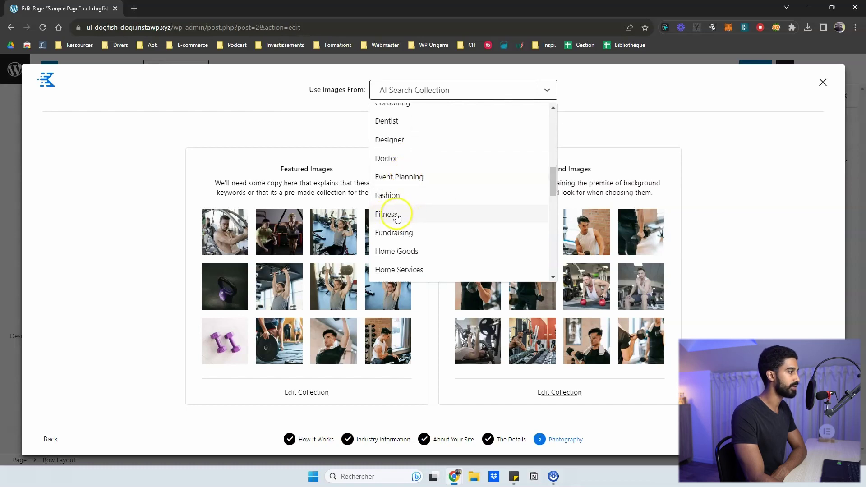
left_click(397, 218)
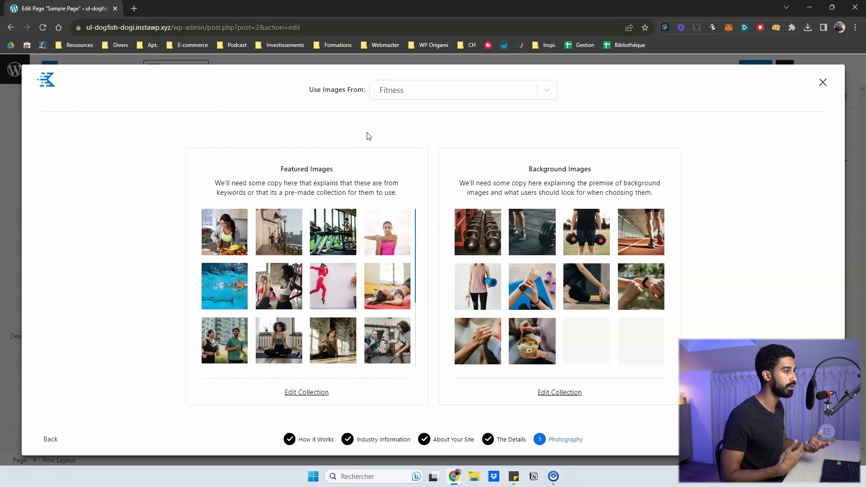
- Set the image source back to AI Search Collection and generate the site content
left_click(406, 90)
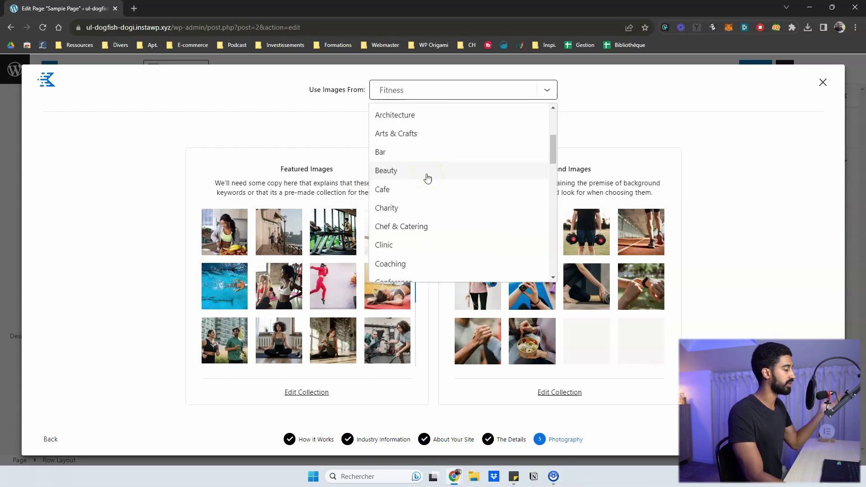
scroll(424, 185, "up", 4)
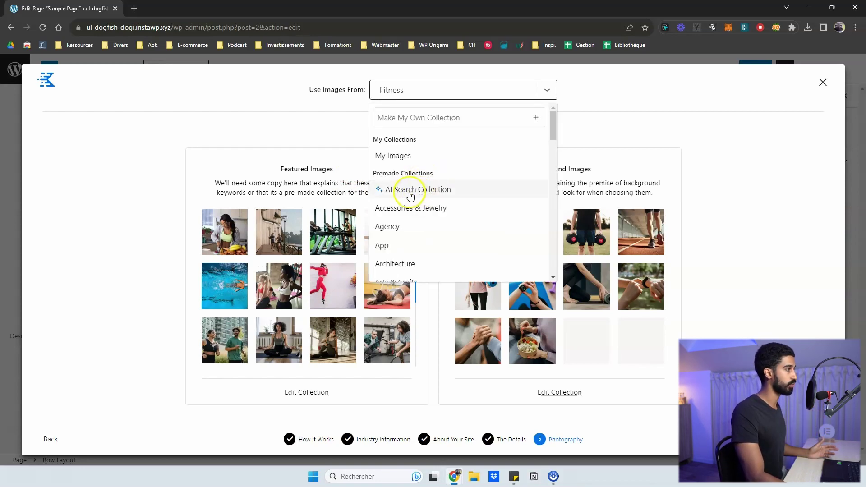
left_click(407, 193)
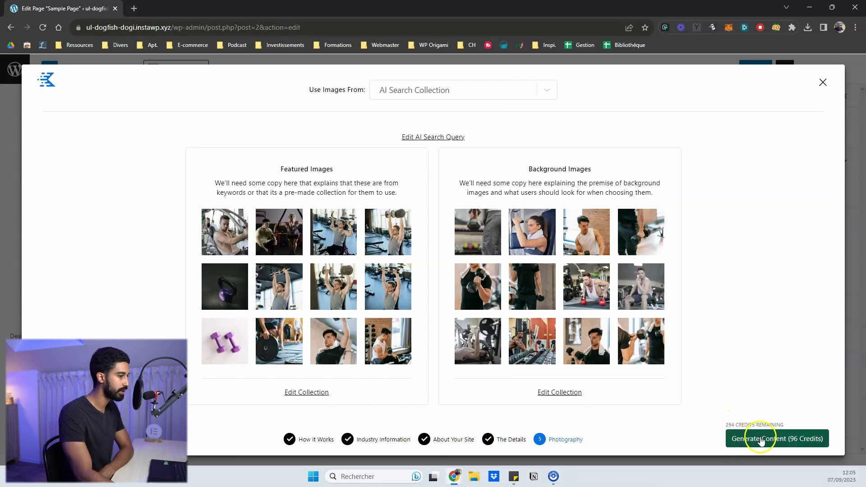
left_click(753, 439)
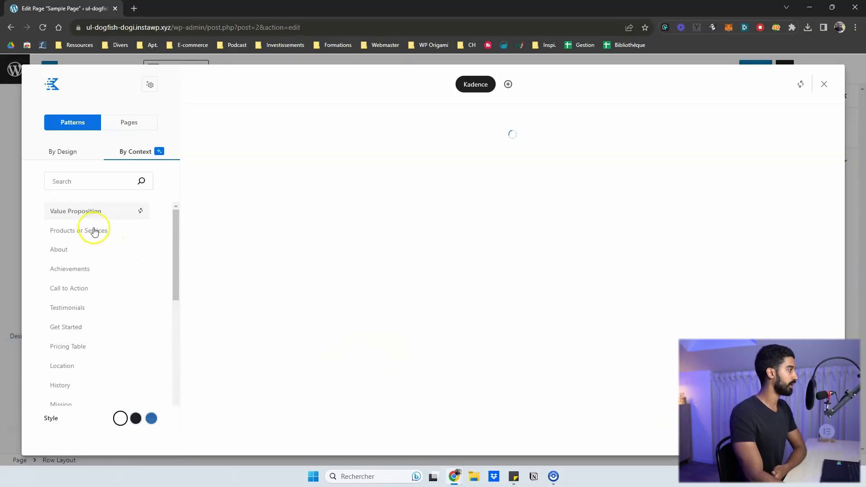
- Look through the context categories, including About and Achievements, and display the Products or Services patterns
left_click(72, 234)
left_click(61, 252)
left_click(68, 272)
scroll(68, 273, "down", 5)
scroll(67, 273, "up", 5)
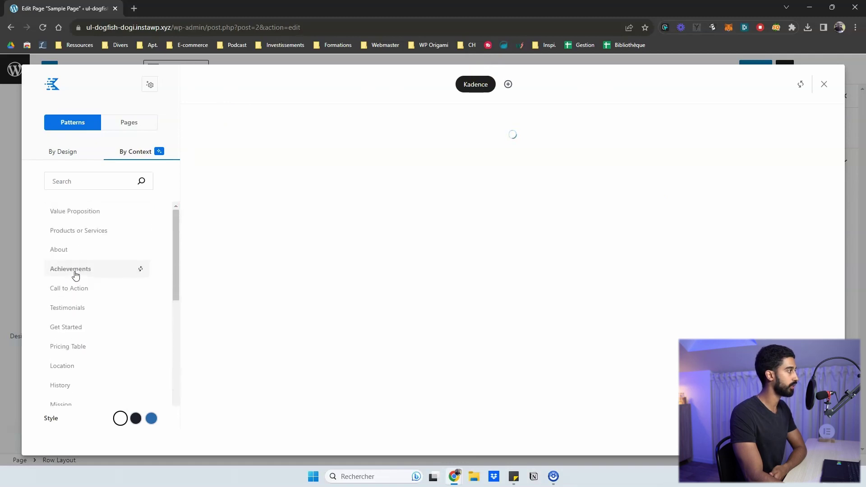
left_click(97, 229)
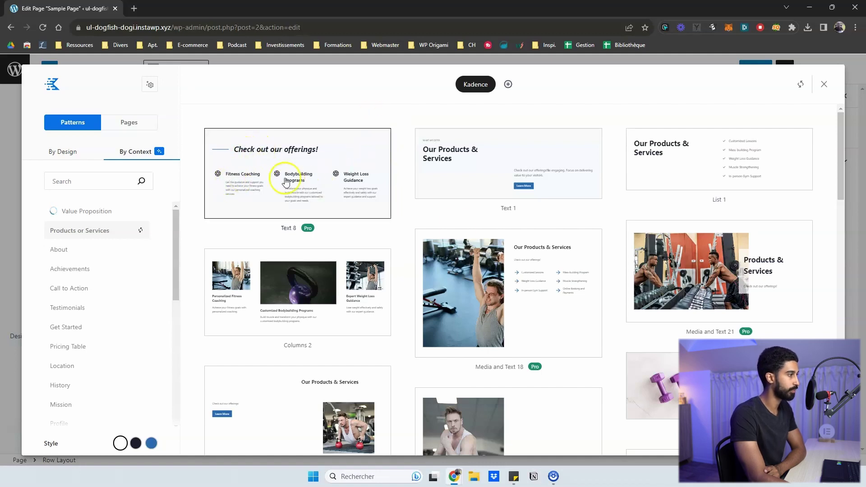
- Examine the generated Products or Services patterns, checking the tailored text and images in the text, featured product and hero layouts
scroll(415, 236, "down", 2)
scroll(416, 235, "down", 8)
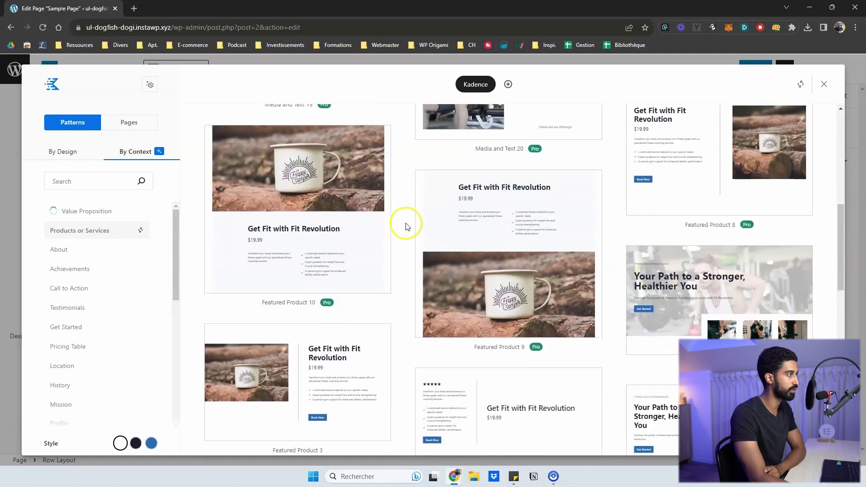
scroll(407, 226, "up", 8)
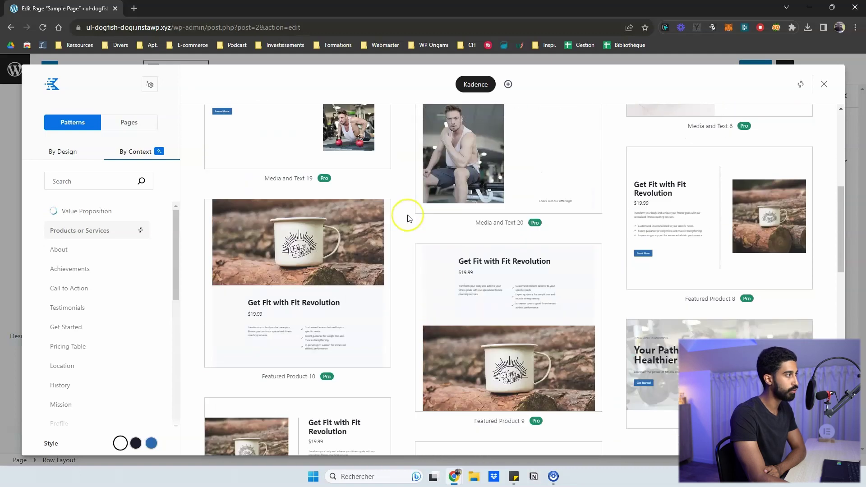
scroll(538, 193, "up", 2)
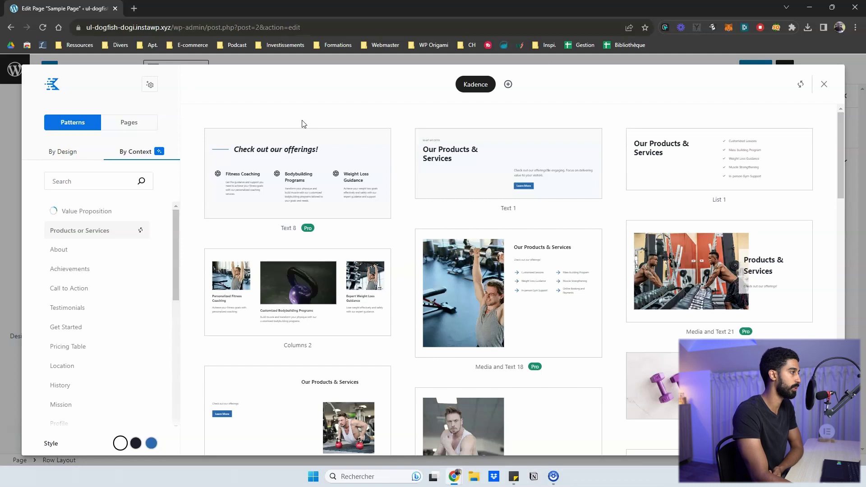
left_click(251, 186)
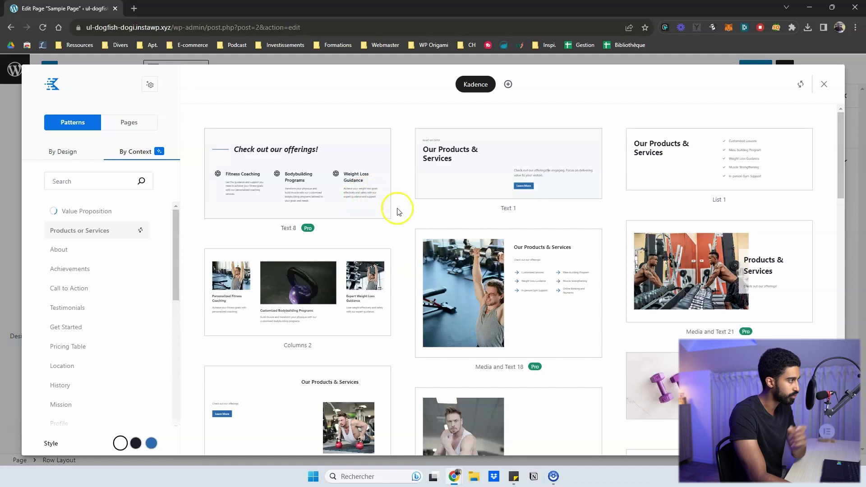
scroll(408, 144, "down", 4)
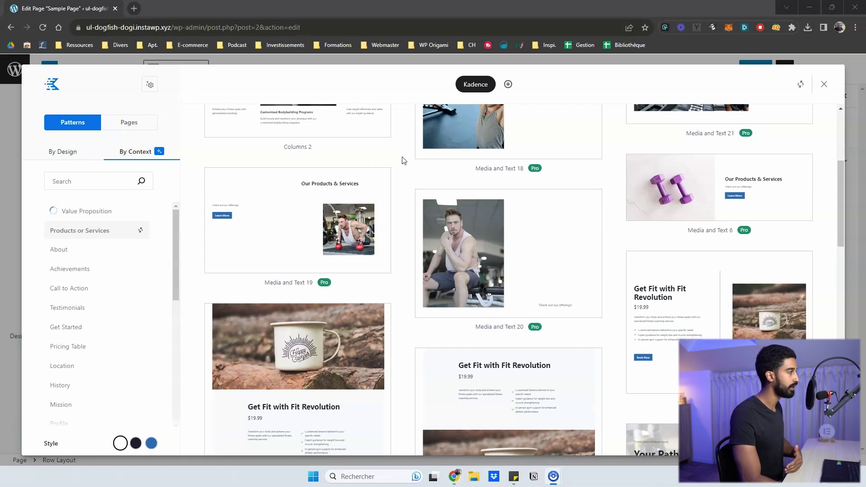
scroll(404, 161, "down", 3)
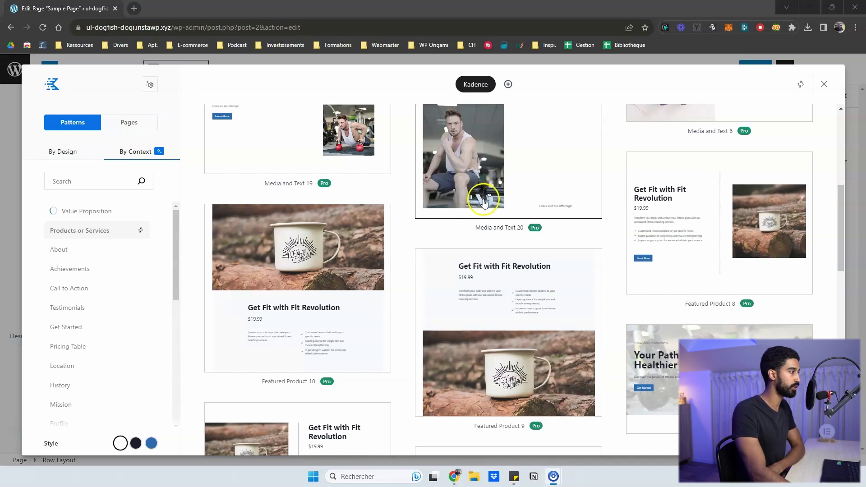
scroll(411, 203, "down", 10)
scroll(403, 209, "up", 5)
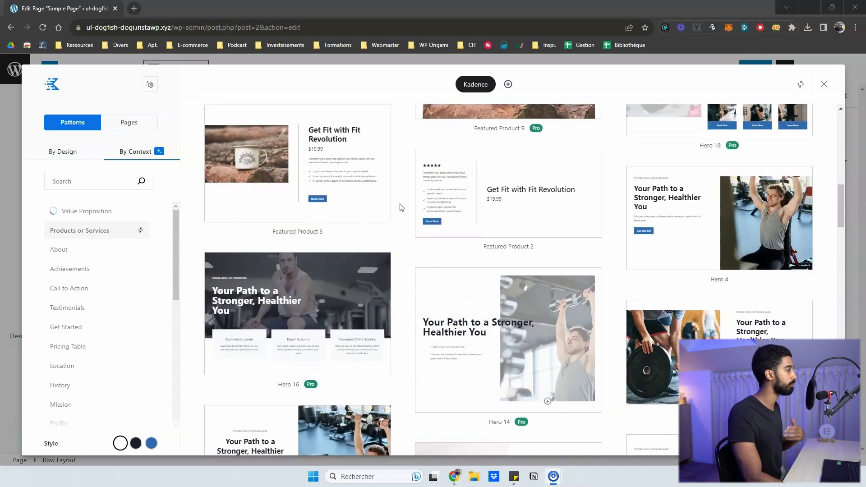
scroll(401, 207, "down", 1)
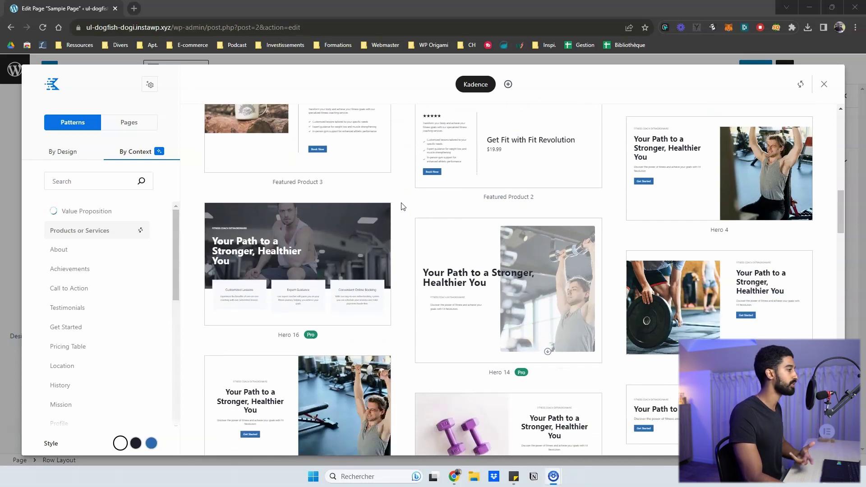
- Look through the remaining hero patterns and display the Call to Action and Testimonials patterns
scroll(403, 207, "down", 4)
scroll(77, 261, "down", 2)
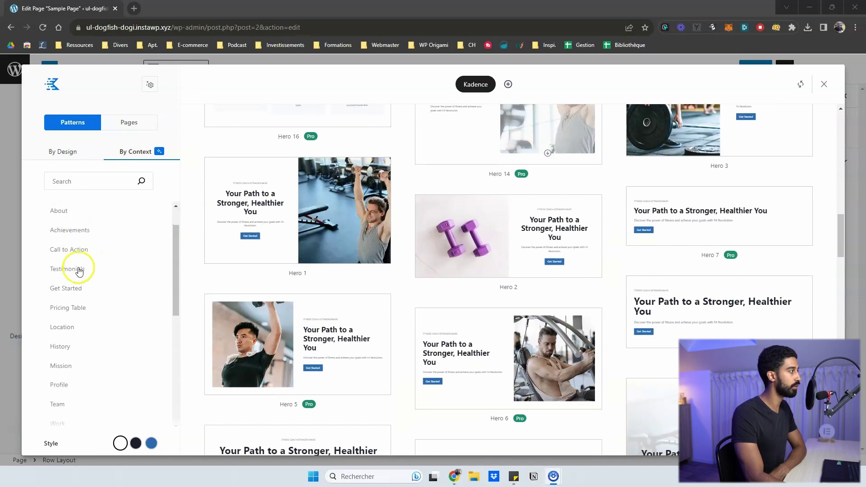
scroll(69, 244, "up", 2)
left_click(62, 289)
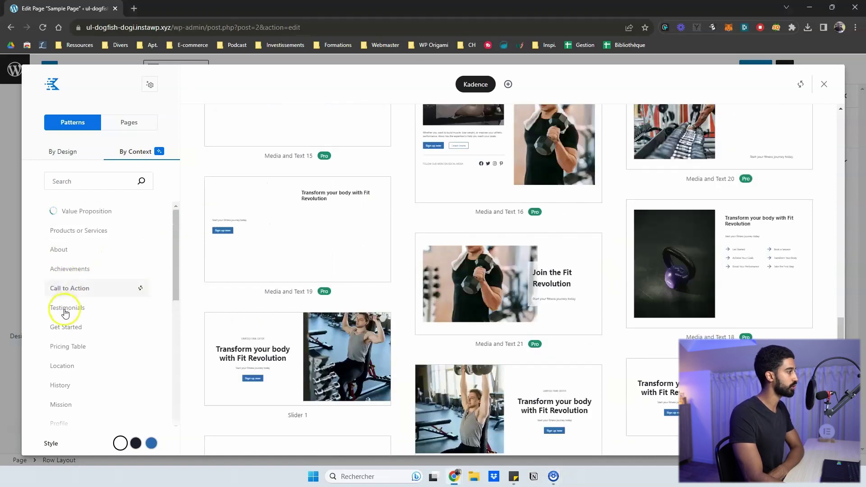
left_click(65, 312)
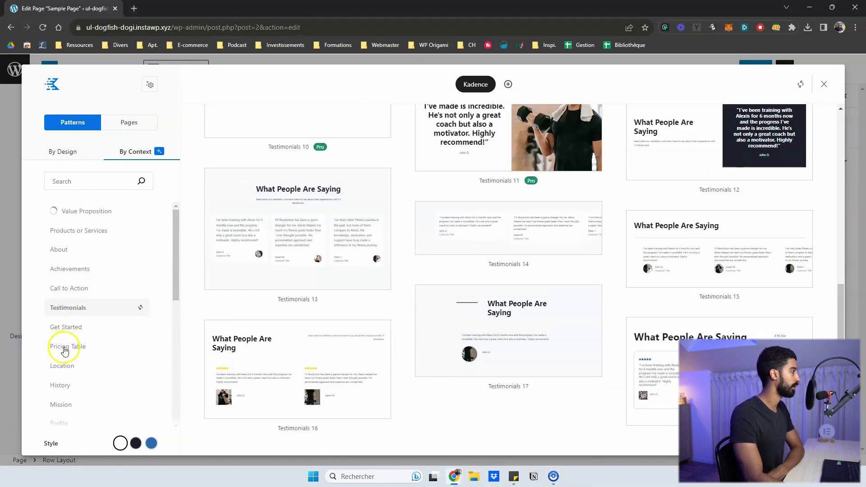
- Display the Pricing Table patterns and examine their generated plans, layouts and hourly prices
left_click(70, 348)
scroll(83, 343, "down", 5)
scroll(76, 311, "up", 5)
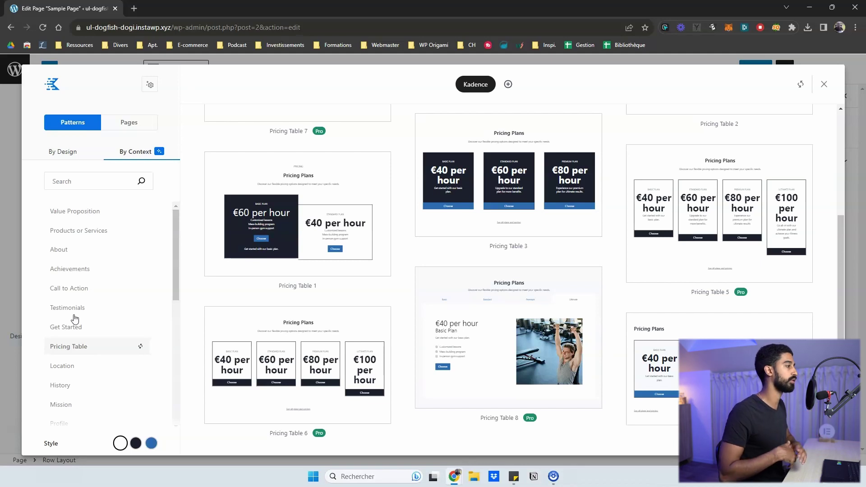
left_click(76, 311)
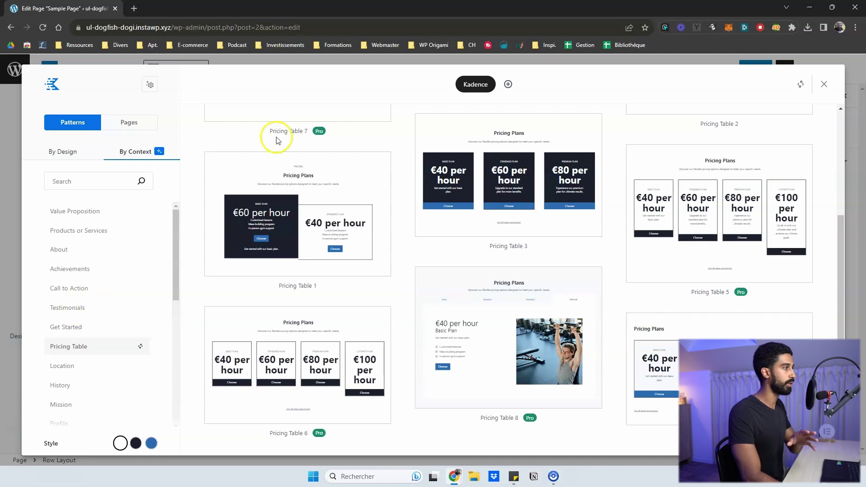
scroll(383, 163, "up", 3)
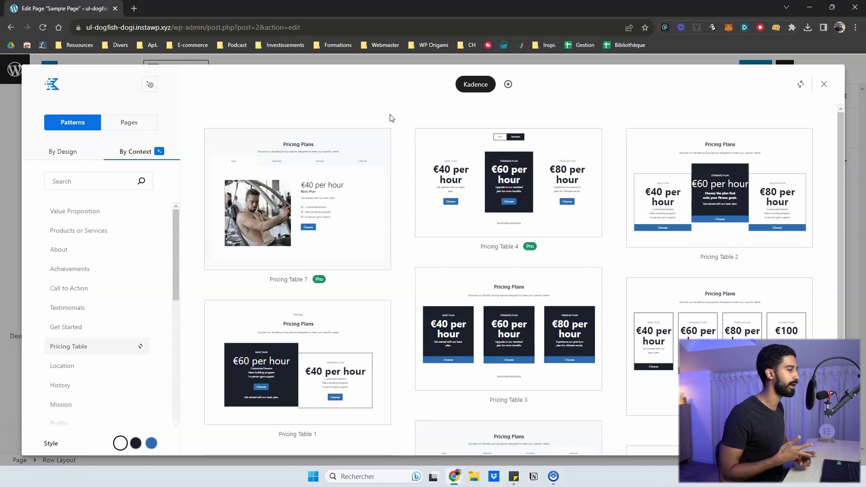
- Preview the Pricing Table patterns in the dark and blue color styles
left_click(135, 444)
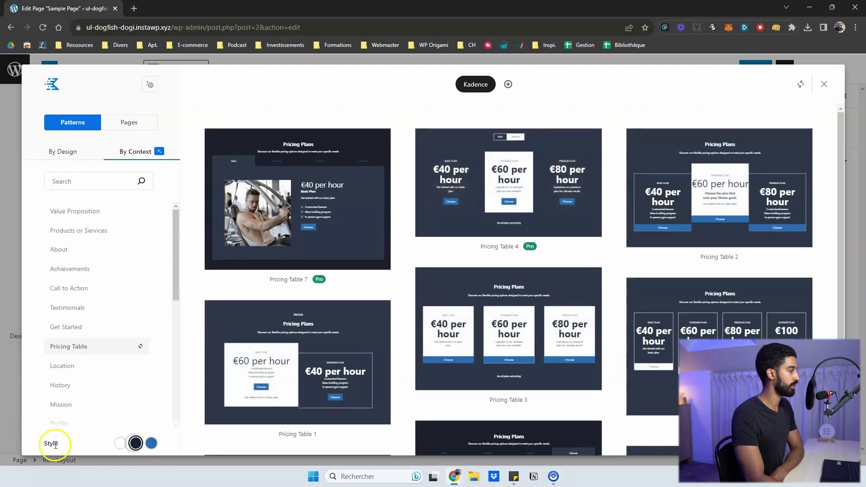
left_click(151, 443)
left_click(135, 444)
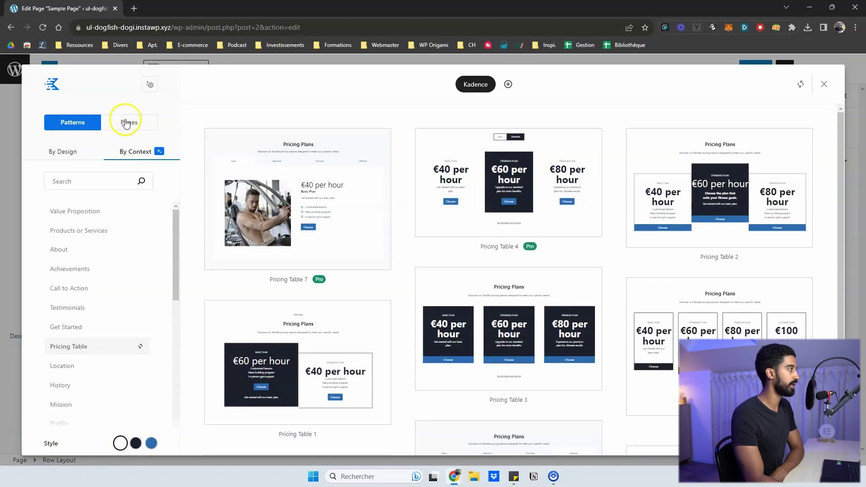
- Compare the wireframe Contact page templates with their context-based versions and look through the fitness-tailored layouts
left_click(126, 123)
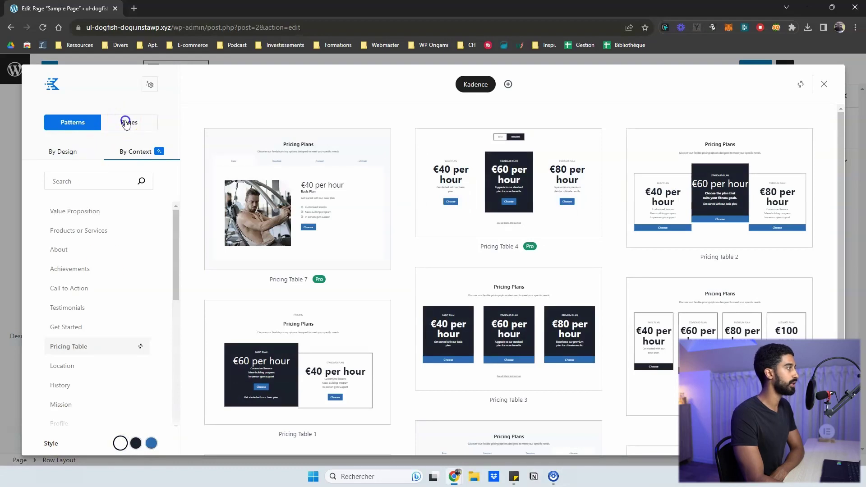
left_click(69, 153)
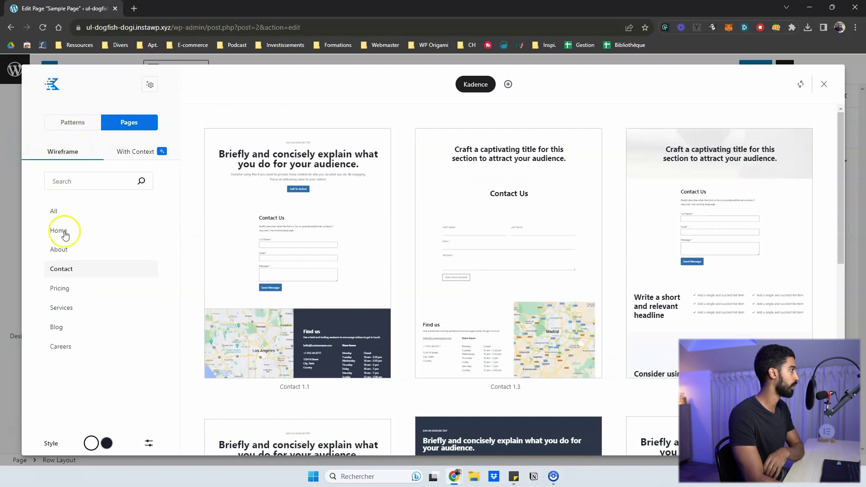
left_click(134, 155)
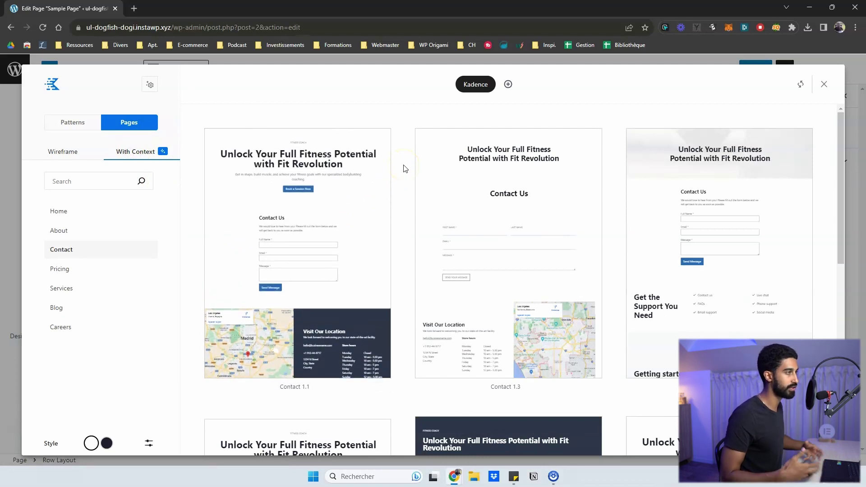
scroll(422, 233, "down", 6)
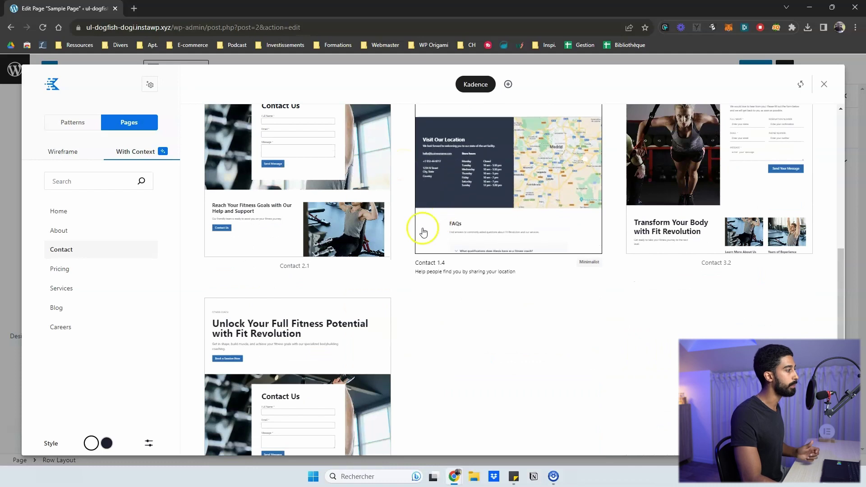
scroll(404, 244, "up", 4)
scroll(403, 244, "up", 3)
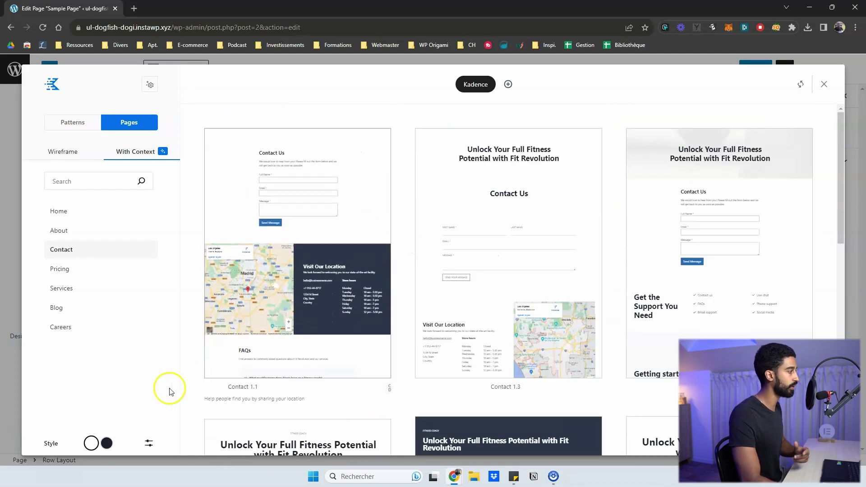
- Try filtering the context-based Contact pages with the Image Heavy and Typographic style options
left_click(149, 443)
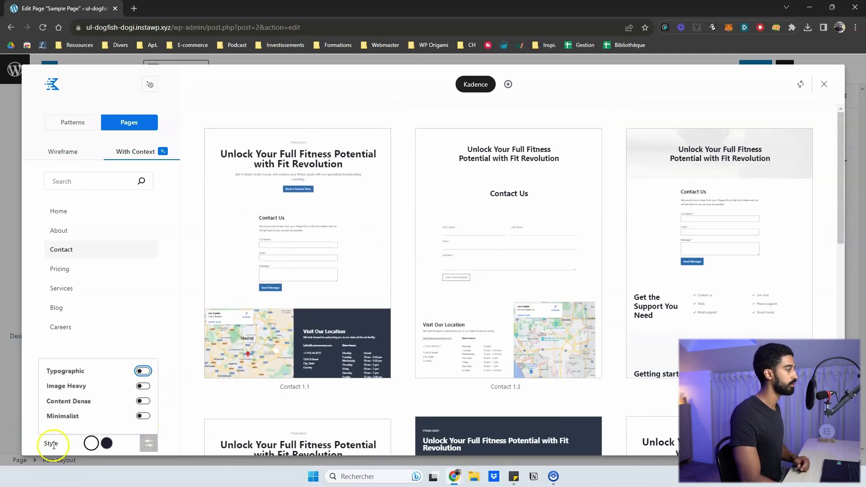
left_click(141, 387)
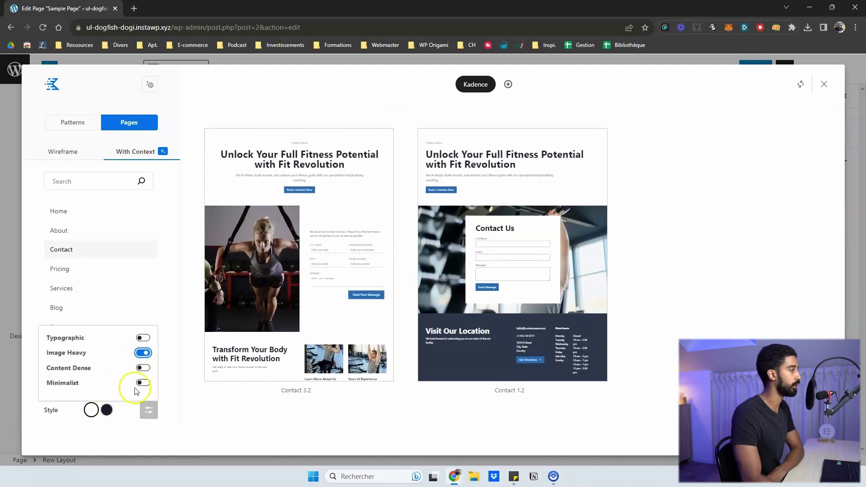
left_click(142, 338)
left_click(123, 109)
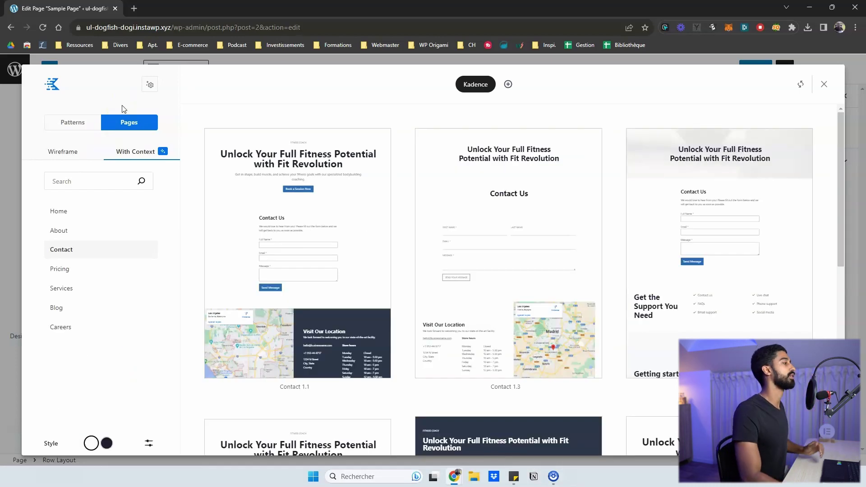
- Open the Kadence AI details for updating, check the Your Information form, and close it without changes
left_click(150, 86)
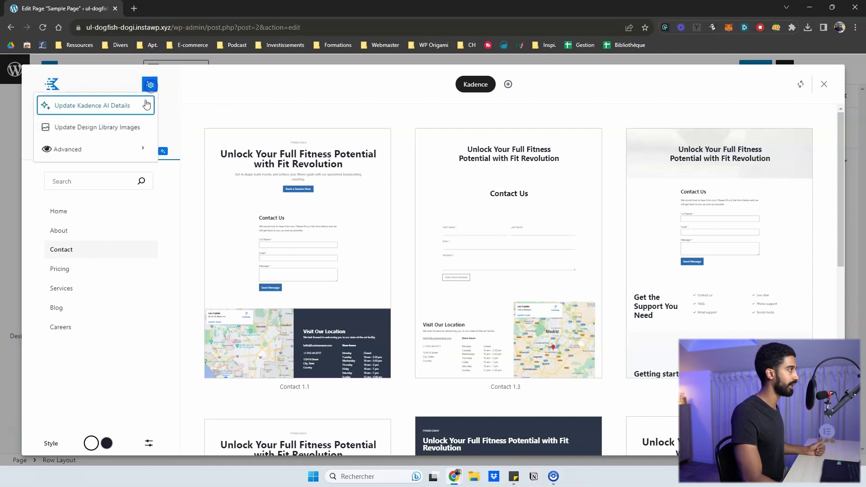
left_click(87, 107)
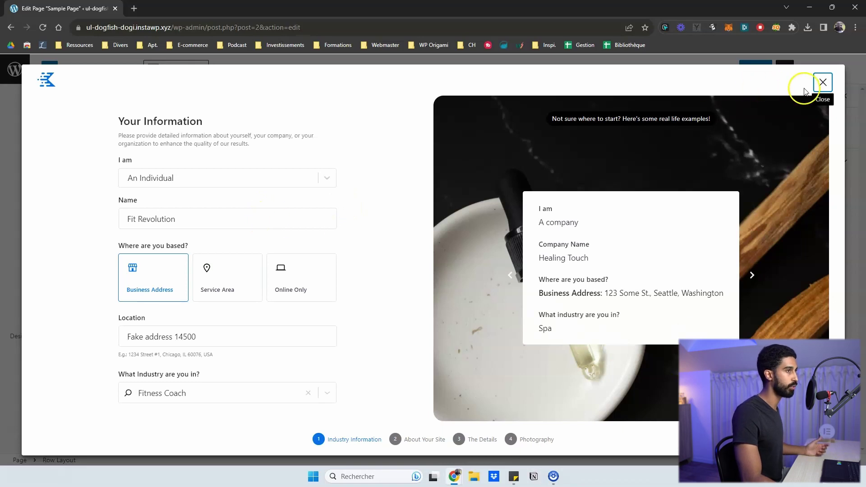
left_click(821, 83)
- Turn off Custom Image Selection in the Design Library's advanced settings
left_click(148, 85)
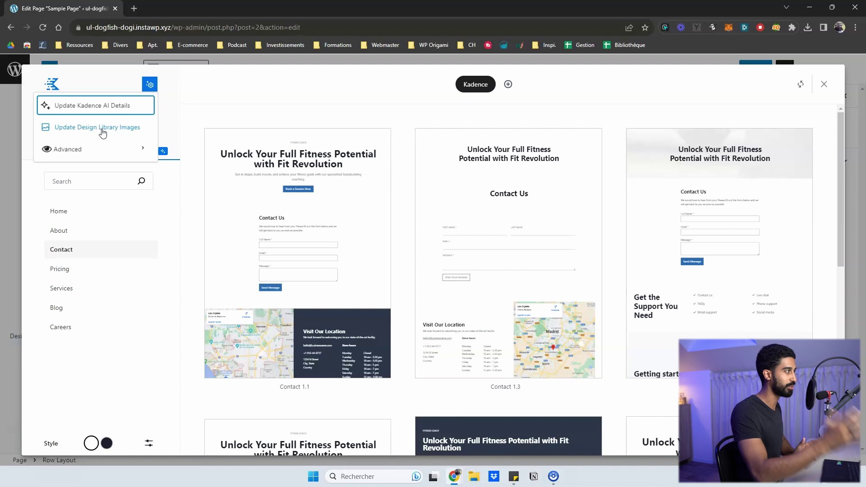
left_click(85, 152)
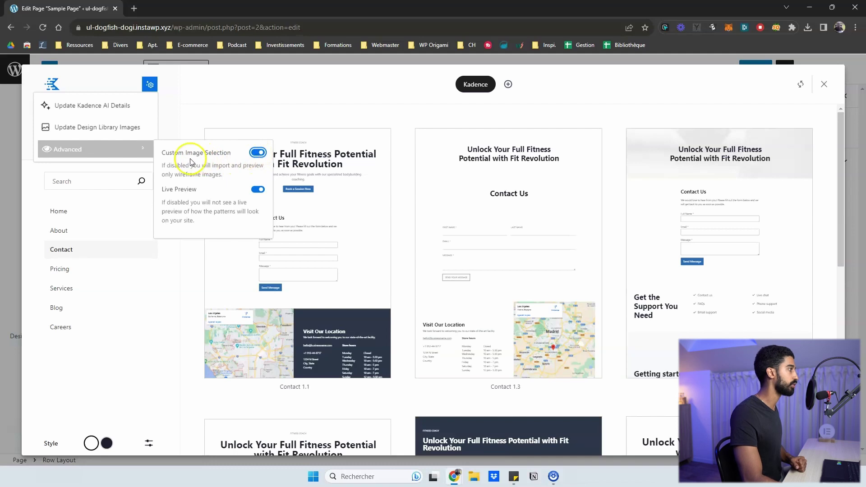
left_click(258, 152)
left_click(229, 104)
- Look through the wireframe Contact page templates and their placeholder images
left_click(78, 153)
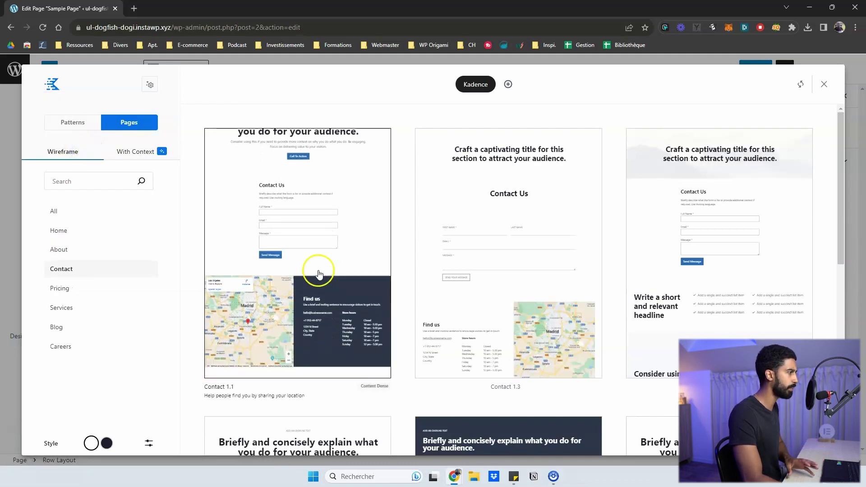
scroll(375, 260, "down", 9)
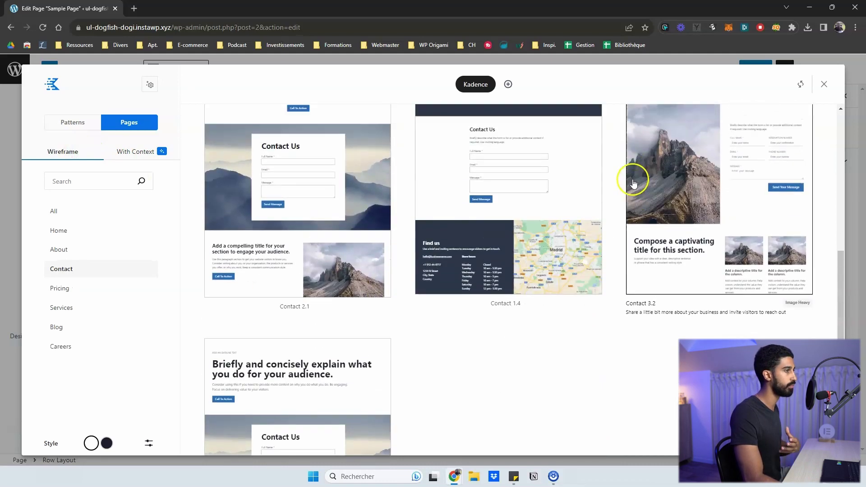
scroll(632, 181, "up", 4)
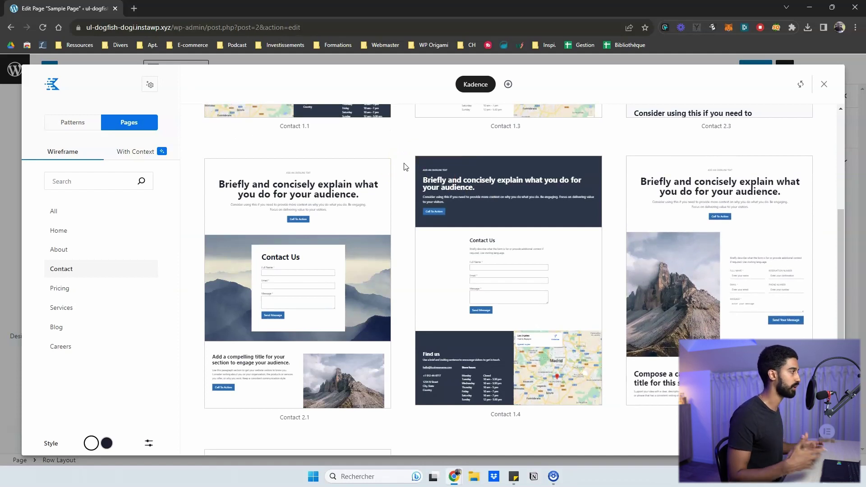
- Return to the advanced library settings and try switching Live Preview off and back on
left_click(167, 119)
left_click(150, 85)
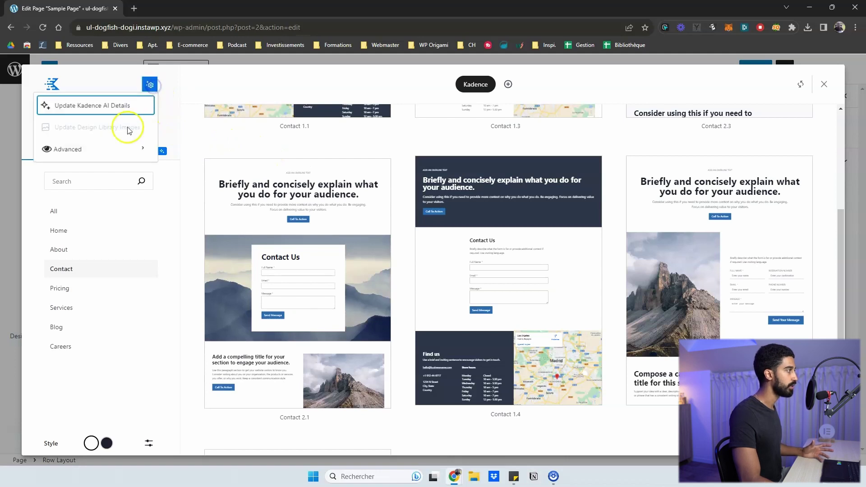
left_click(118, 147)
left_click(257, 133)
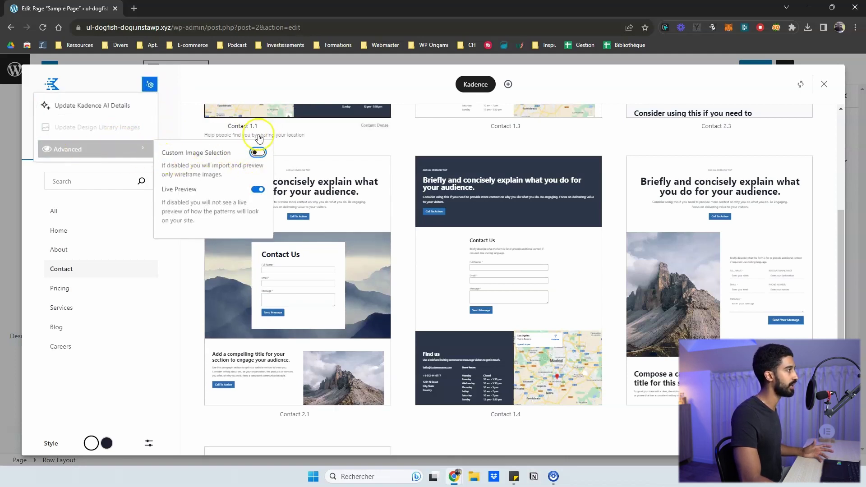
left_click(259, 193)
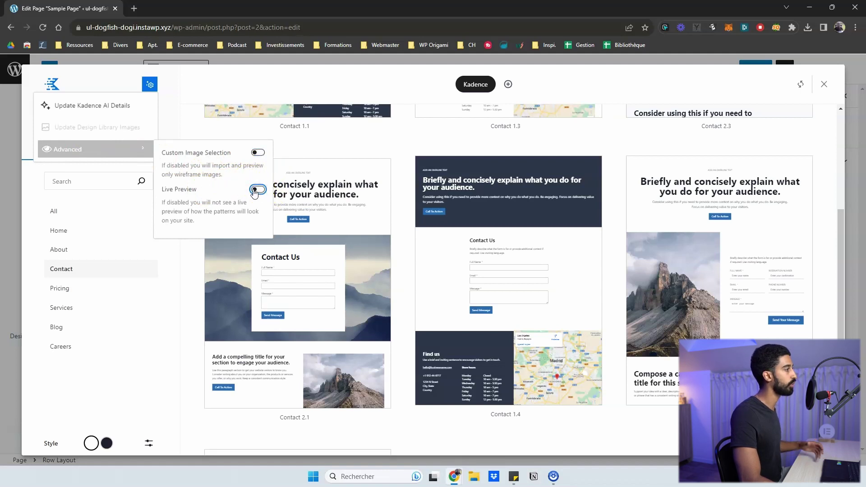
left_click(256, 191)
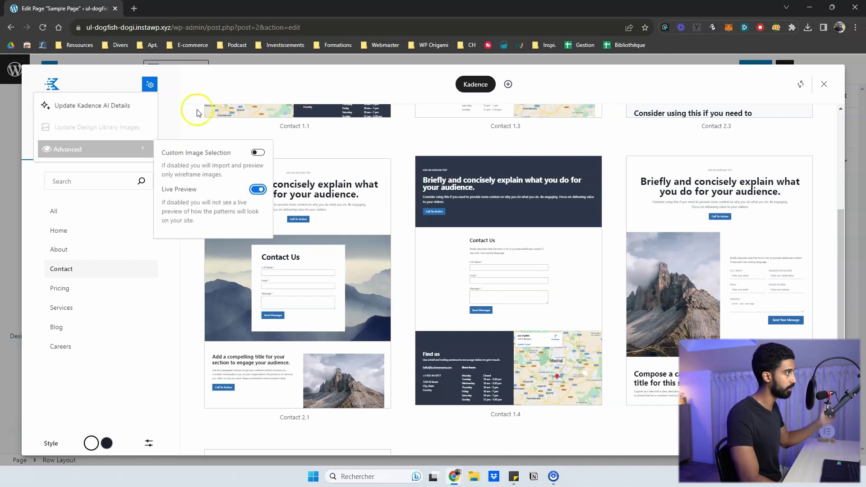
left_click(177, 109)
- Display the By Design patterns and compare their appearance with Live Preview on and off
left_click(72, 124)
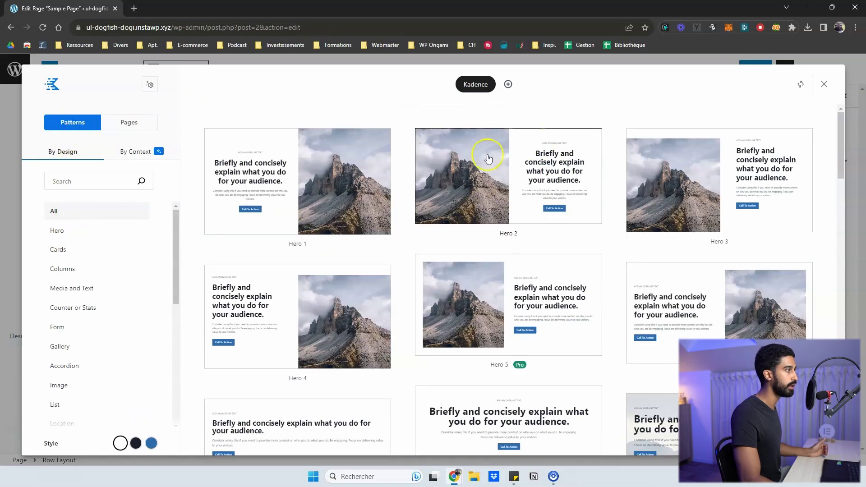
left_click(151, 86)
left_click(125, 152)
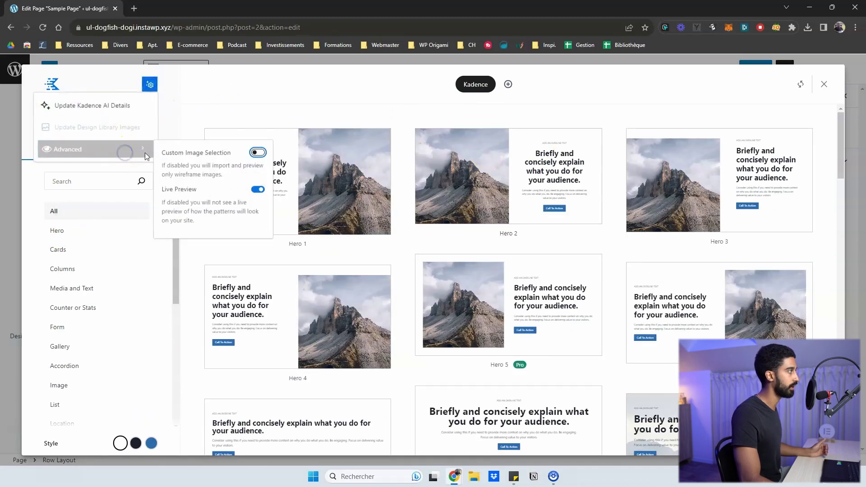
left_click(258, 189)
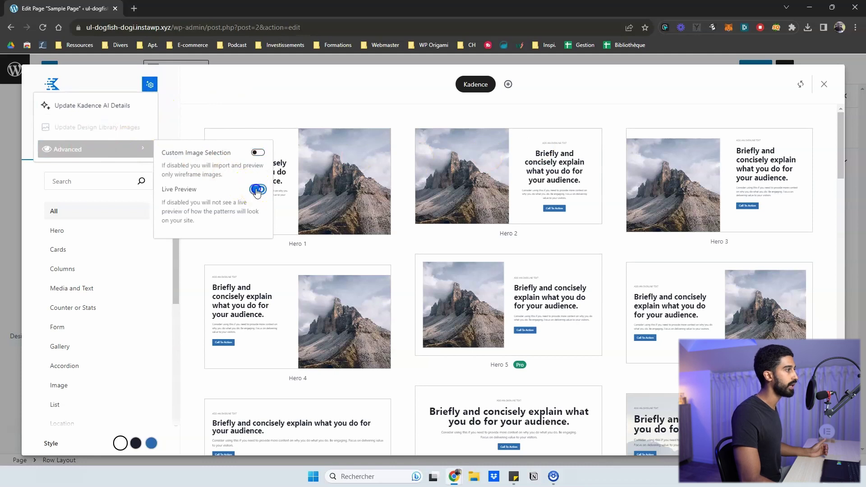
left_click(257, 190)
left_click(258, 190)
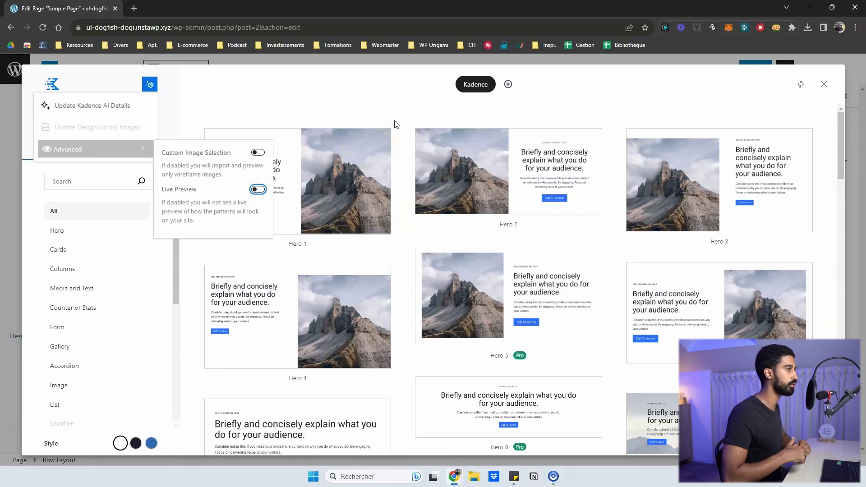
left_click(255, 190)
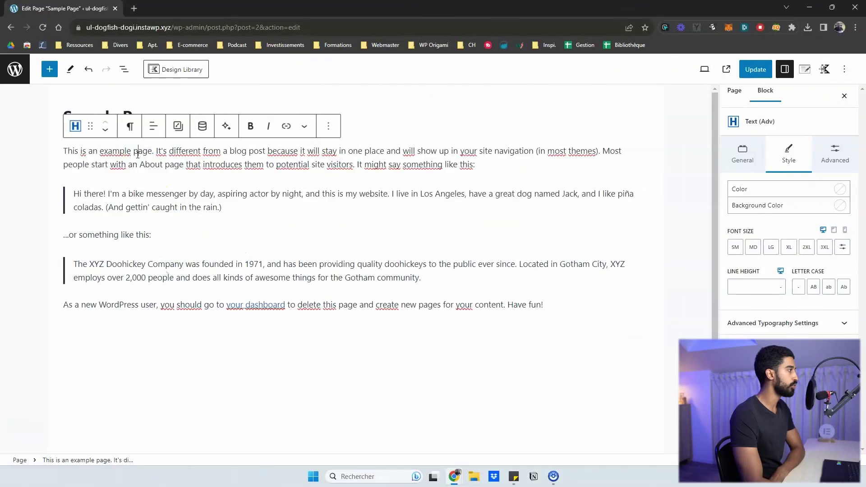
- Select the sample page's first paragraph and open the Kadence AI editing prompt for its text
left_click(110, 149)
left_click(75, 128)
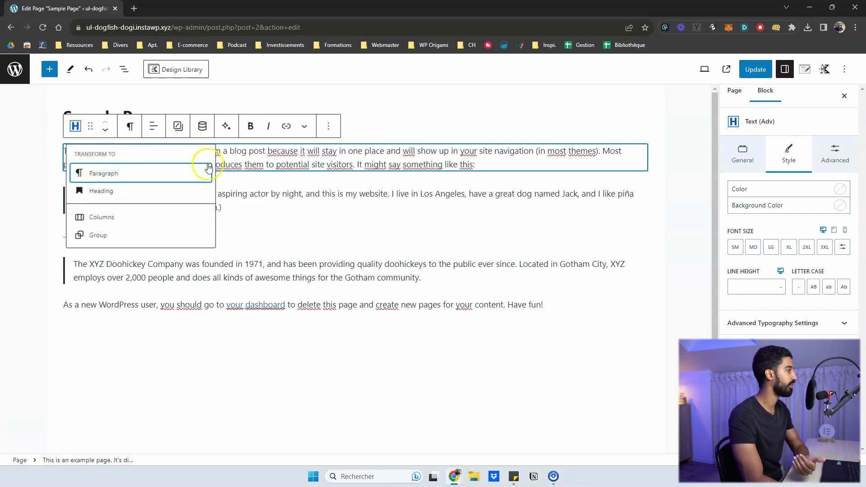
left_click(235, 153)
left_click(228, 131)
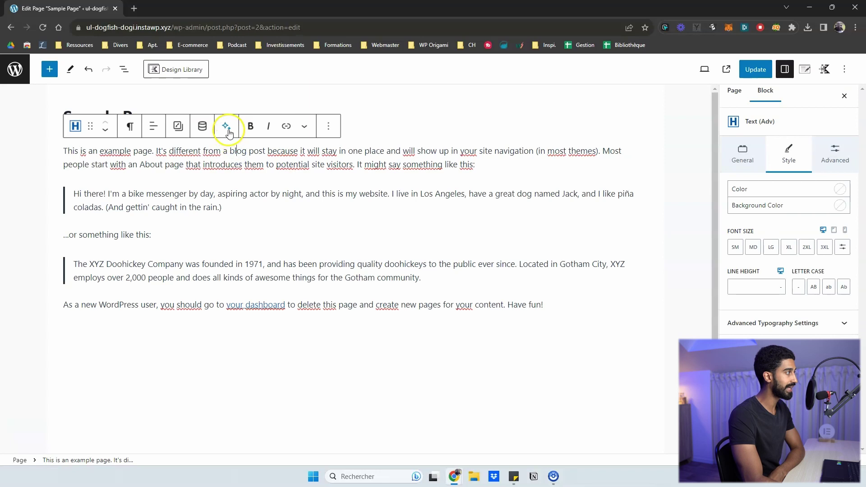
left_click(228, 131)
left_click(181, 164)
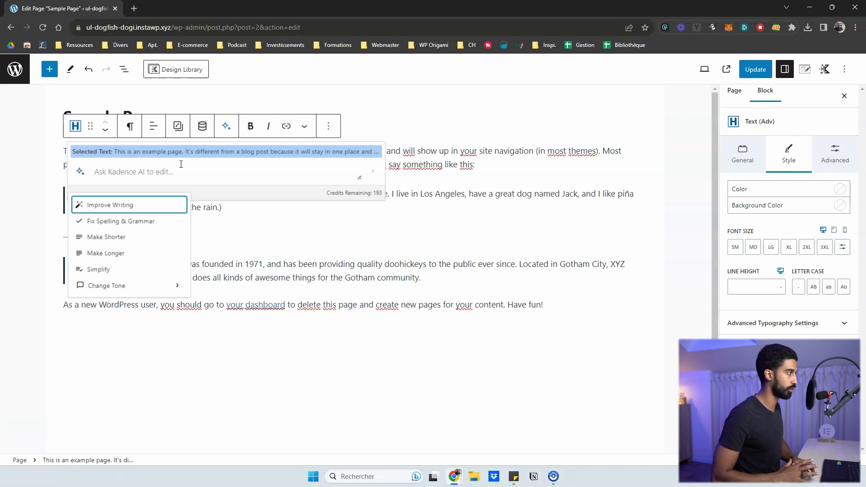
left_click(161, 173)
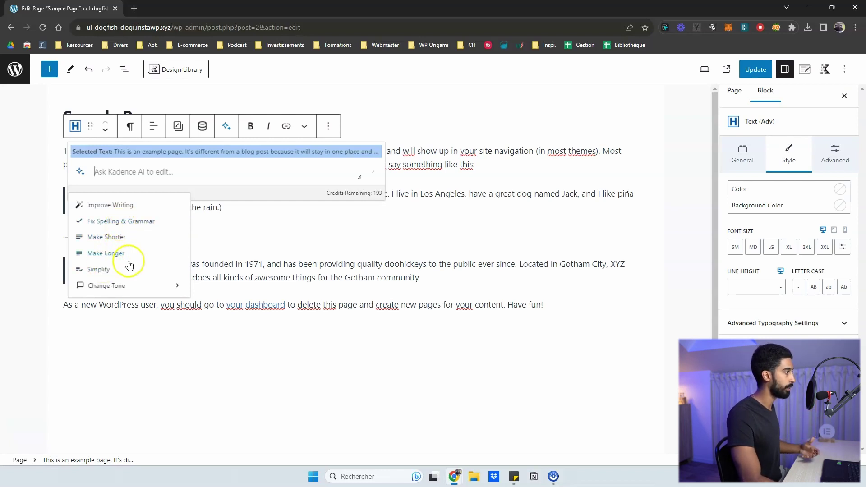
- Examine the Change Tone options in Kadence AI for the first paragraph, from Professional to Funny
left_click(134, 287)
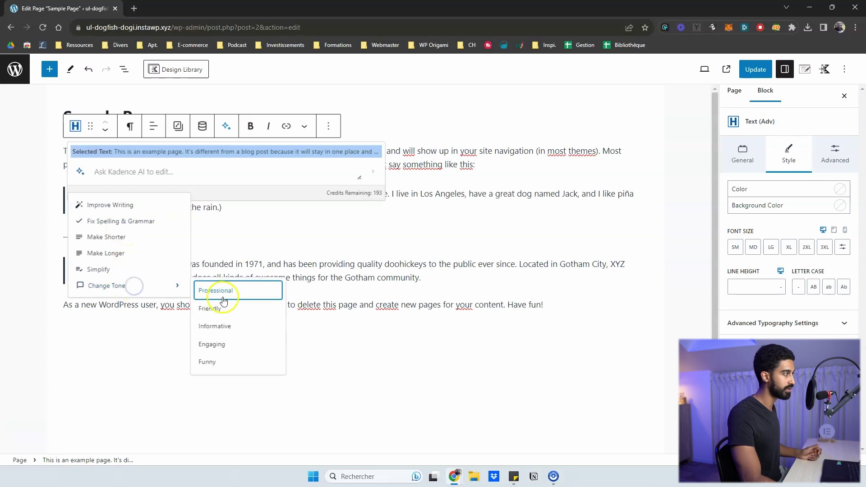
left_click(228, 328)
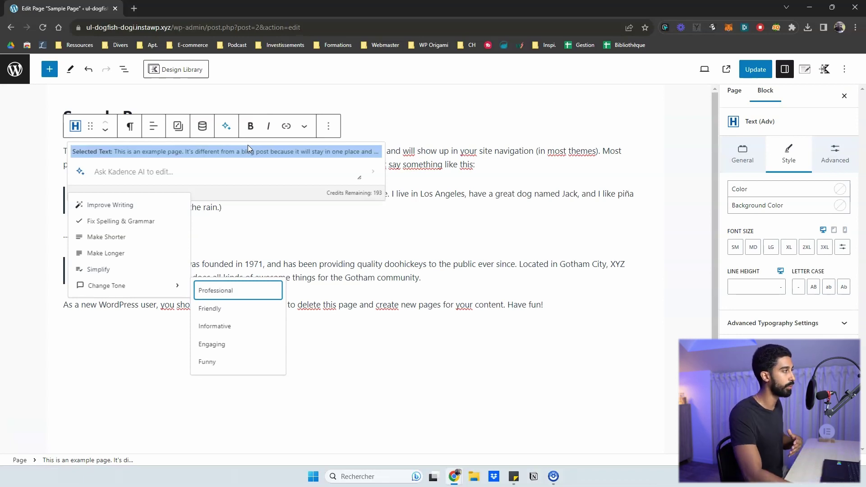
left_click(227, 130)
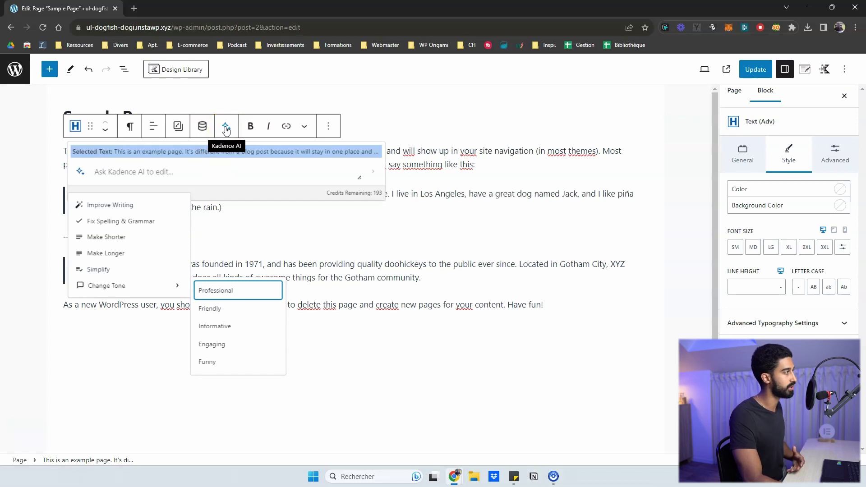
left_click(226, 156)
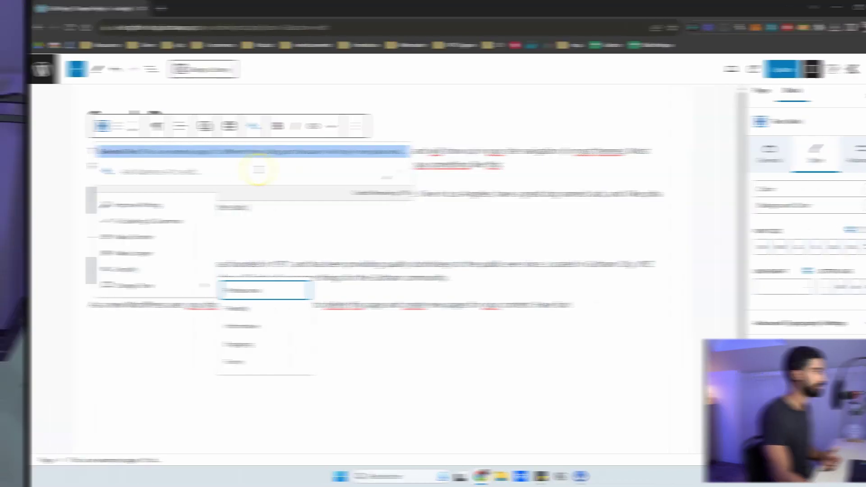